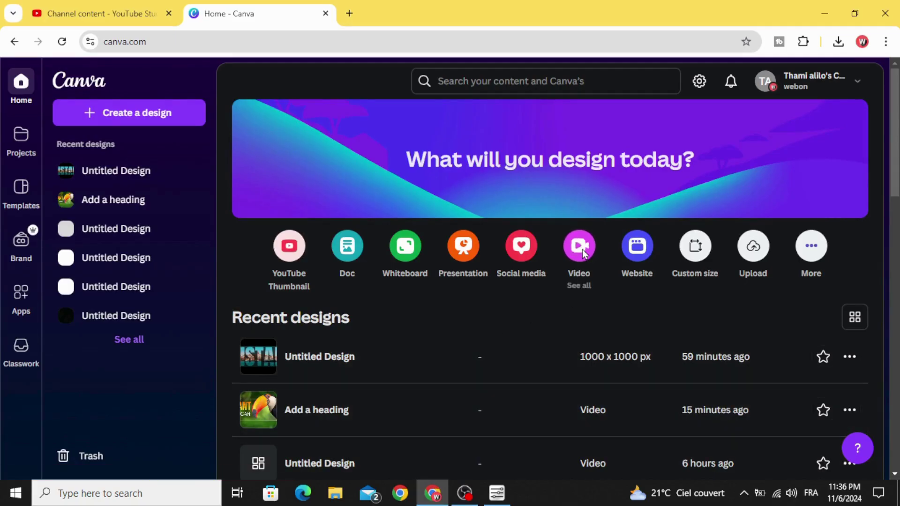
- Create a new blank 1080p video design from the Canva home page
{"action": "left_click", "coordinate": [581, 249]}
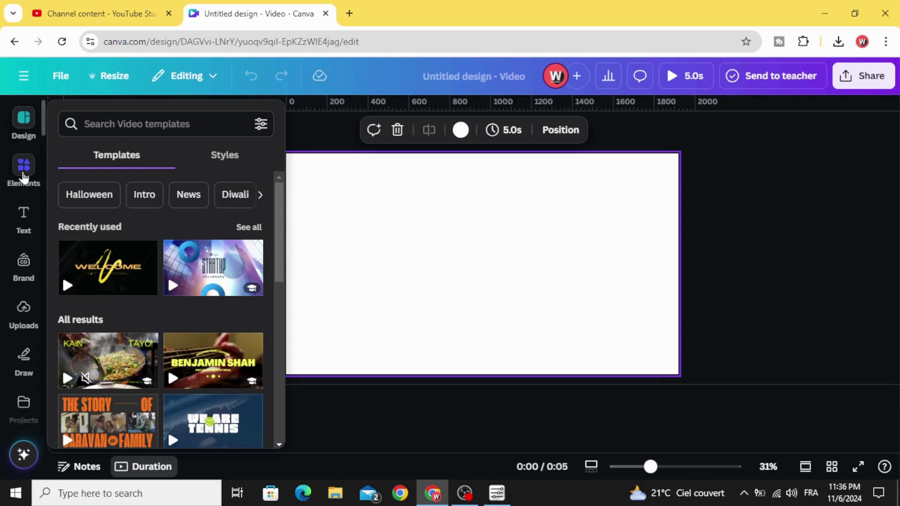
- Place the jungle photo from Recently used on the page and stretch it to cover the page
{"action": "left_click", "coordinate": [23, 175]}
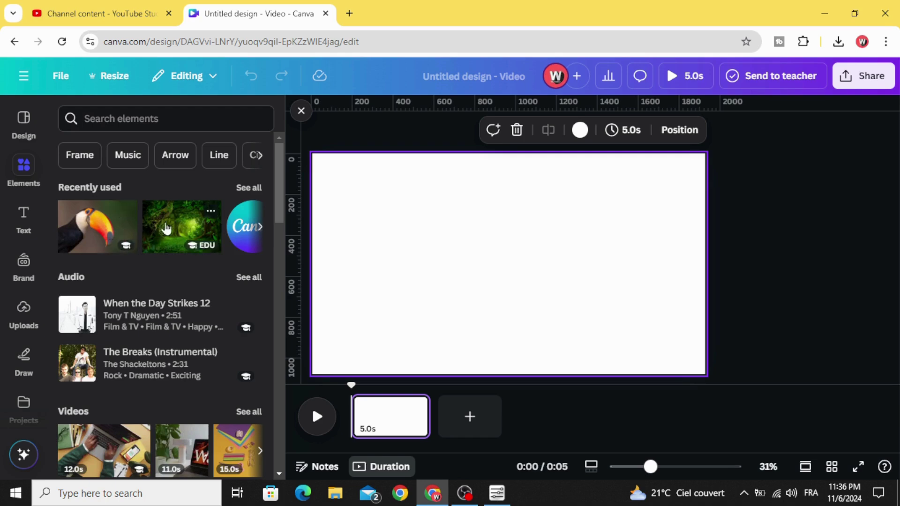
{"action": "left_click_drag", "start_coordinate": [165, 228], "coordinate": [398, 208]}
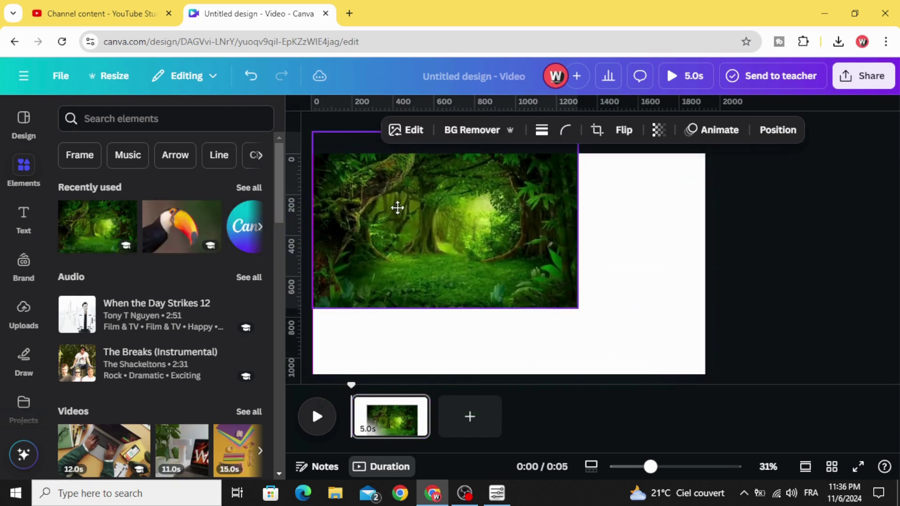
{"action": "left_click_drag", "start_coordinate": [575, 308], "coordinate": [701, 395]}
{"action": "left_click_drag", "start_coordinate": [522, 283], "coordinate": [522, 283]}
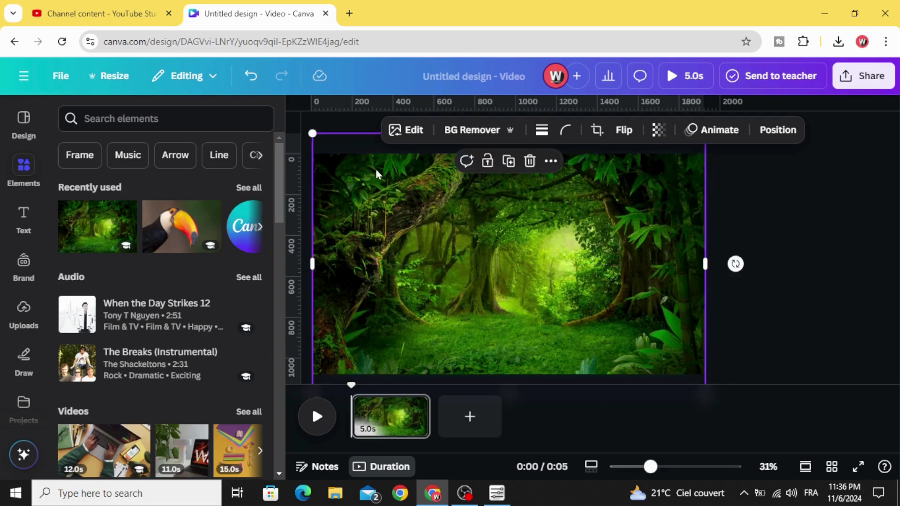
- Apply a Whole image blur at intensity 59 to the jungle photo
{"action": "left_click", "coordinate": [413, 132]}
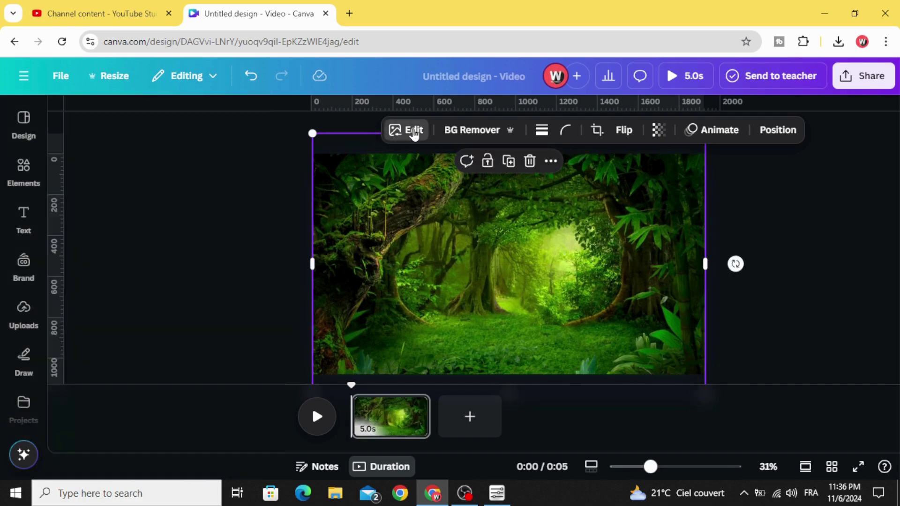
{"action": "scroll", "coordinate": [198, 293], "scroll_direction": "down", "scroll_amount": 2}
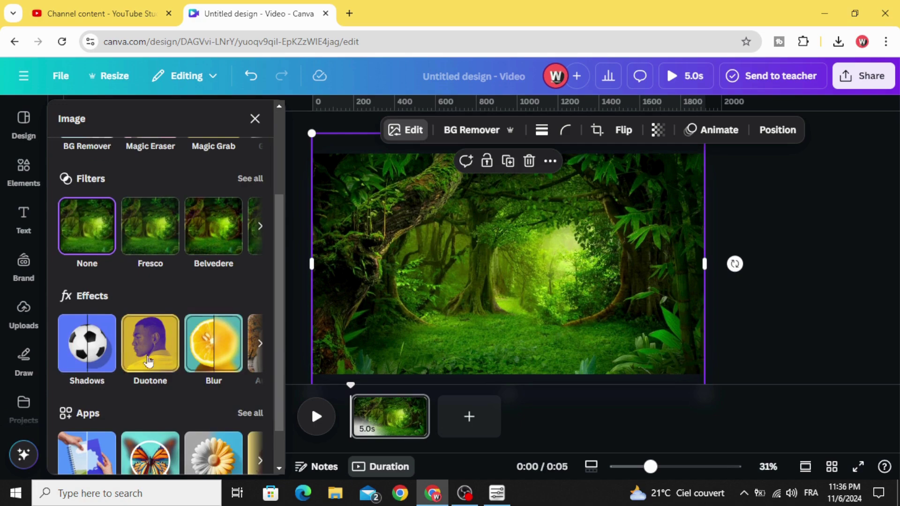
{"action": "left_click", "coordinate": [213, 349]}
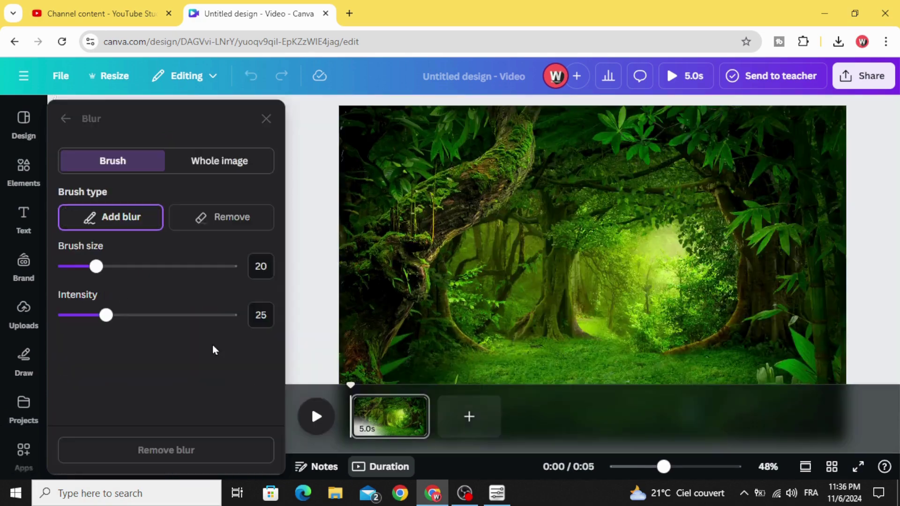
{"action": "left_click", "coordinate": [227, 160]}
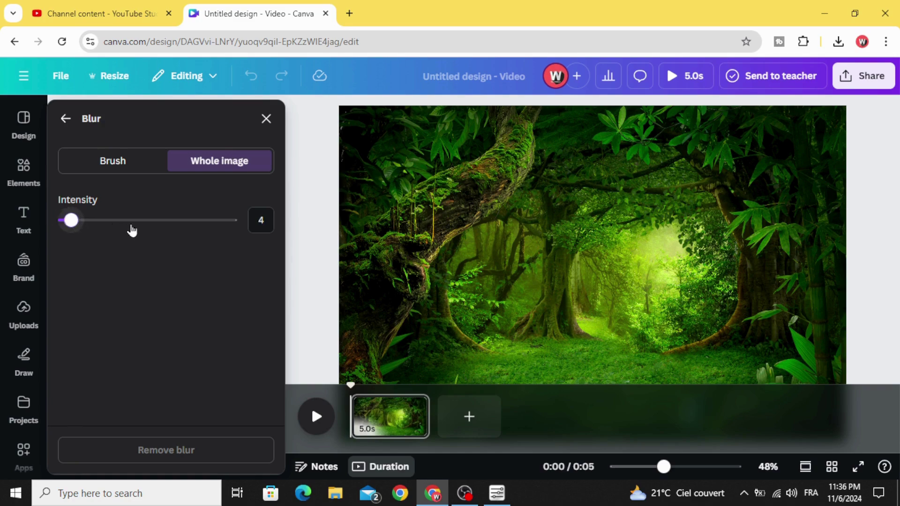
{"action": "left_click_drag", "start_coordinate": [132, 229], "coordinate": [167, 230]}
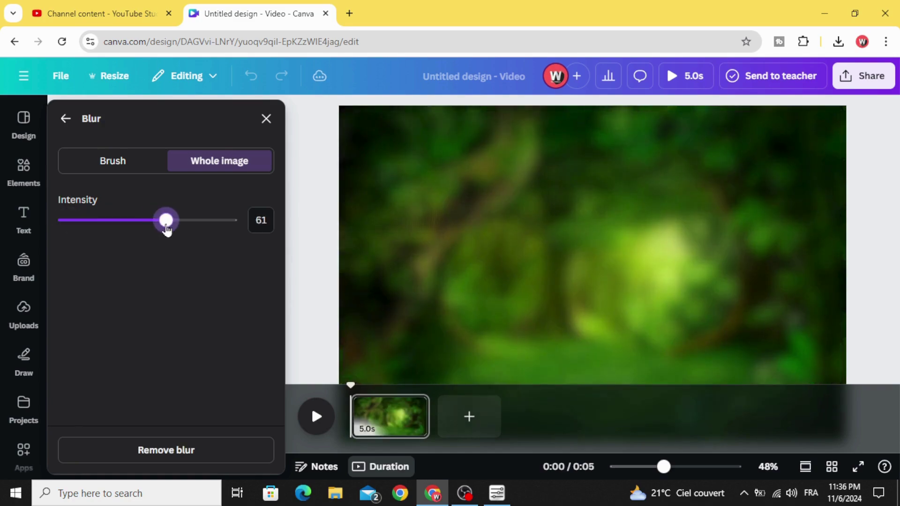
{"action": "left_click", "coordinate": [66, 118]}
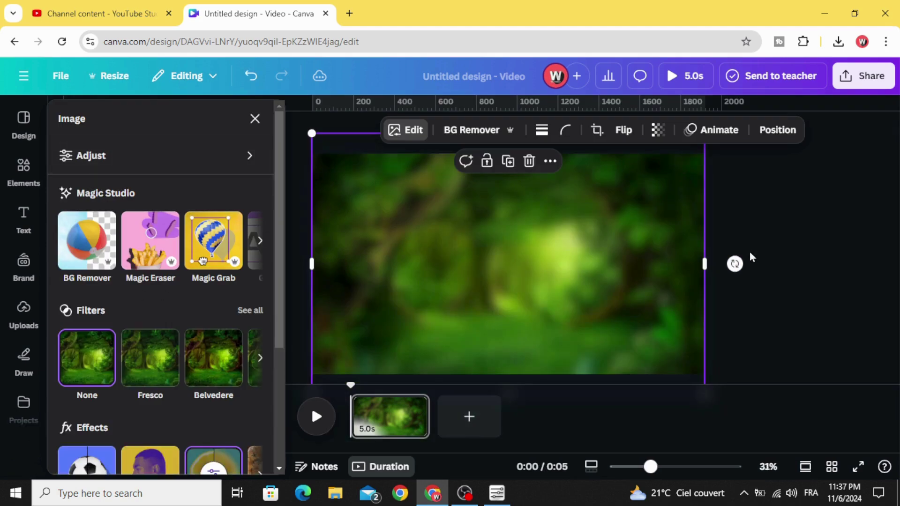
{"action": "key", "text": "Escape"}
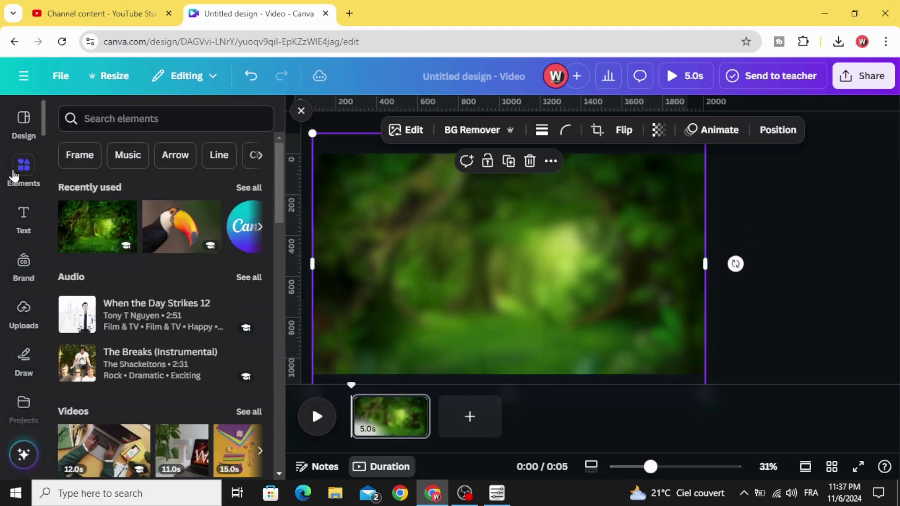
- Add a frosted rectangle from the 'glass morphism' Graphics search and zoom out to 25%
{"action": "left_click", "coordinate": [13, 175]}
{"action": "left_click", "coordinate": [108, 125]}
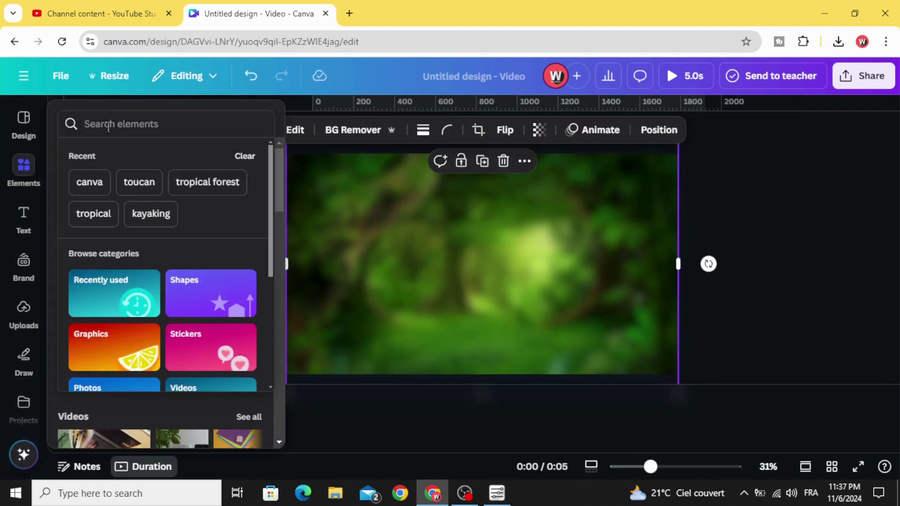
{"action": "type", "text": "glas"}
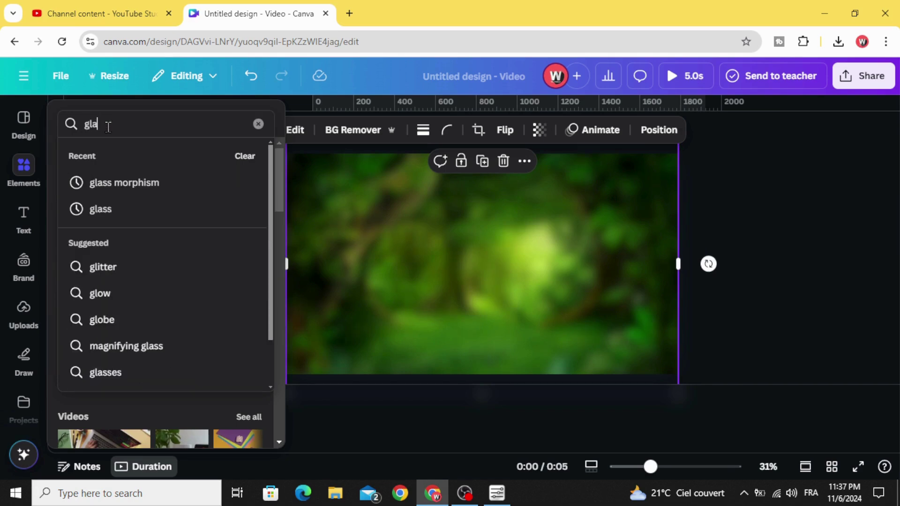
{"action": "left_click", "coordinate": [154, 192]}
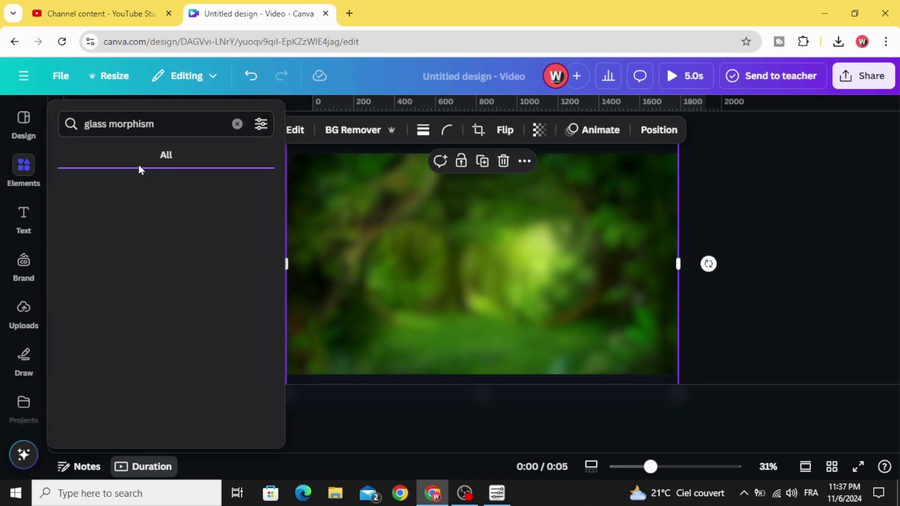
{"action": "left_click", "coordinate": [140, 161]}
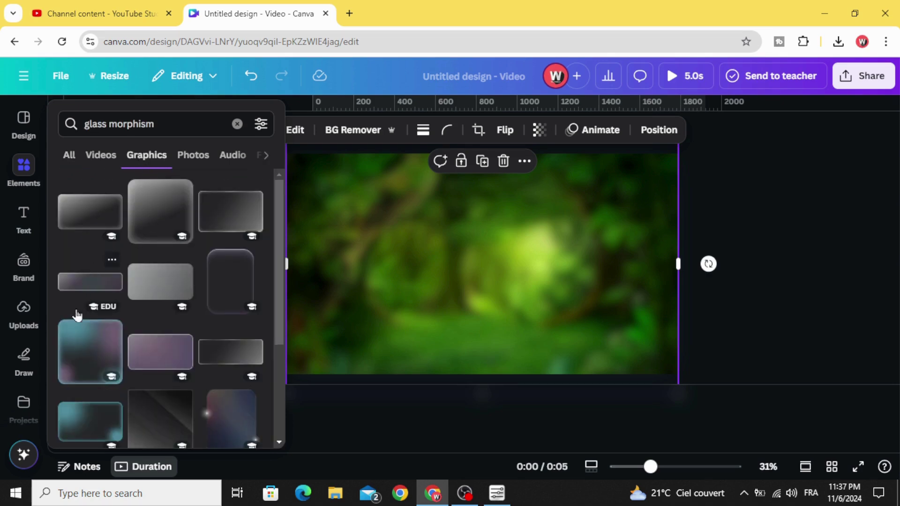
{"action": "left_click", "coordinate": [243, 352]}
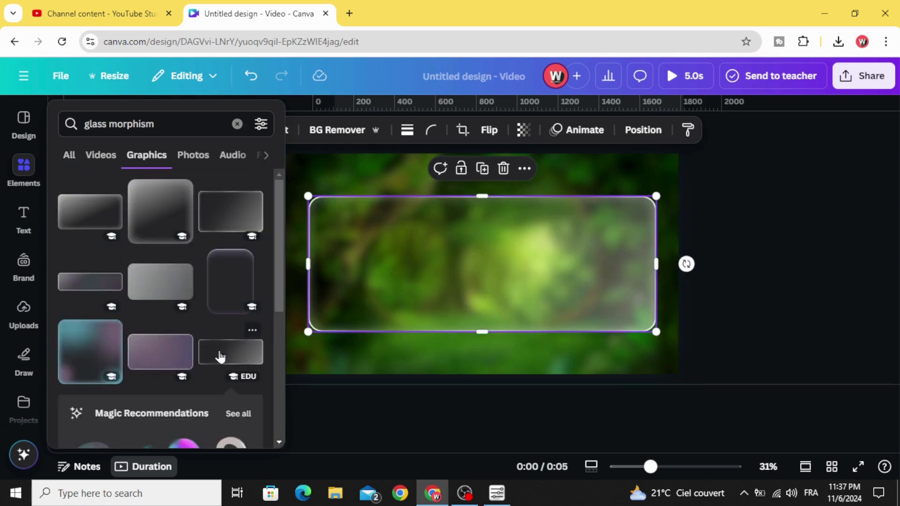
{"action": "left_click", "coordinate": [720, 238]}
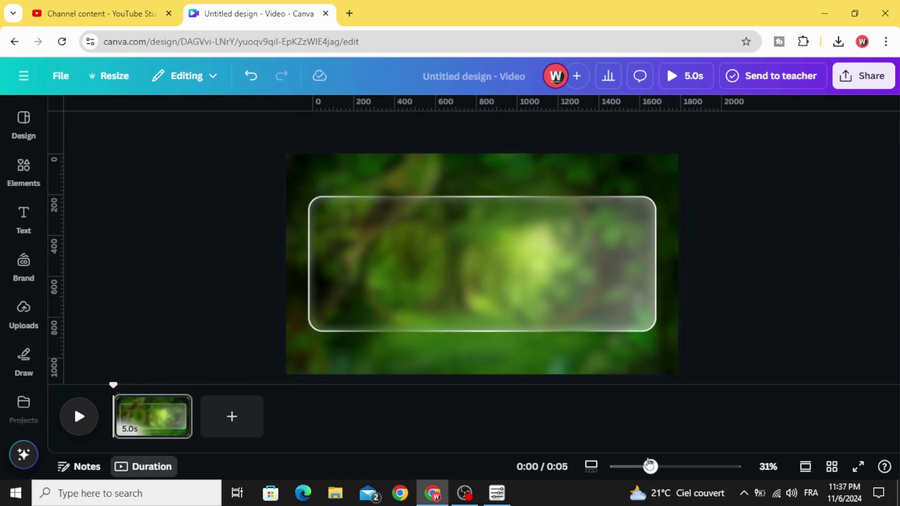
{"action": "left_click_drag", "start_coordinate": [649, 465], "coordinate": [645, 471]}
{"action": "left_click", "coordinate": [23, 171]}
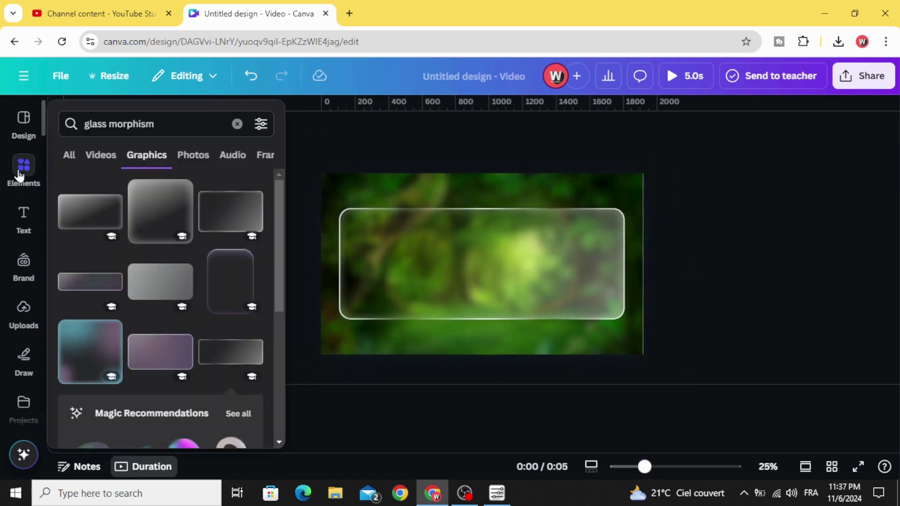
- Add the toucan photo from Recently used, flip it horizontally, and shift it up-right
{"action": "left_click", "coordinate": [233, 119]}
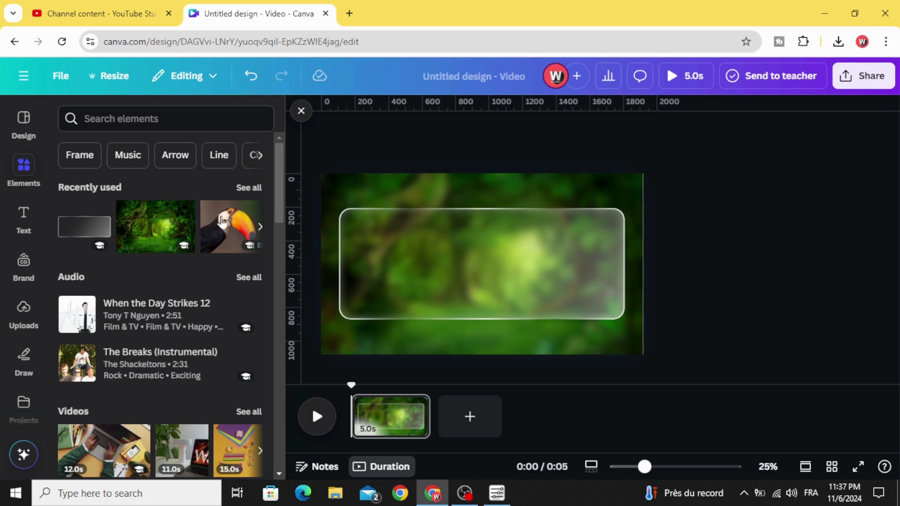
{"action": "left_click", "coordinate": [220, 225]}
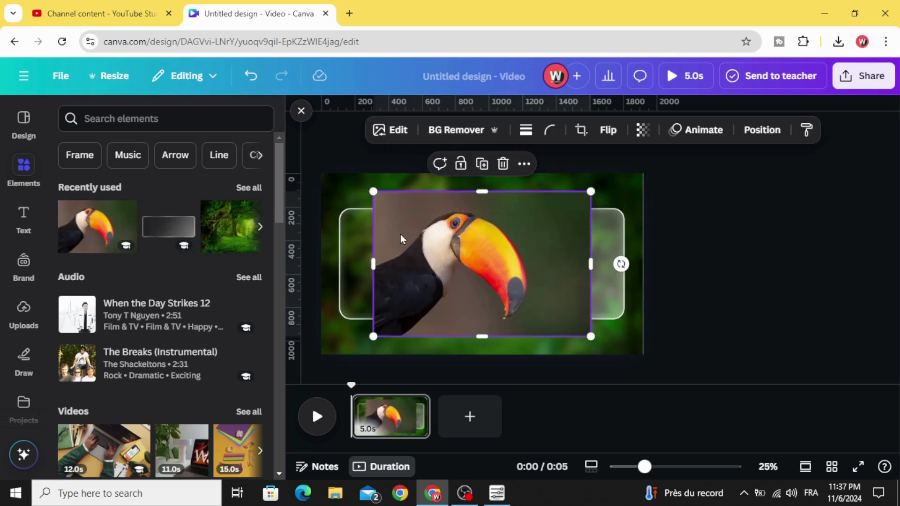
{"action": "mouse_move", "coordinate": [450, 264]}
{"action": "left_mouse_down"}
{"action": "mouse_move", "coordinate": [476, 267]}
{"action": "mouse_move", "coordinate": [467, 267]}
{"action": "left_mouse_up"}
{"action": "left_click", "coordinate": [608, 132]}
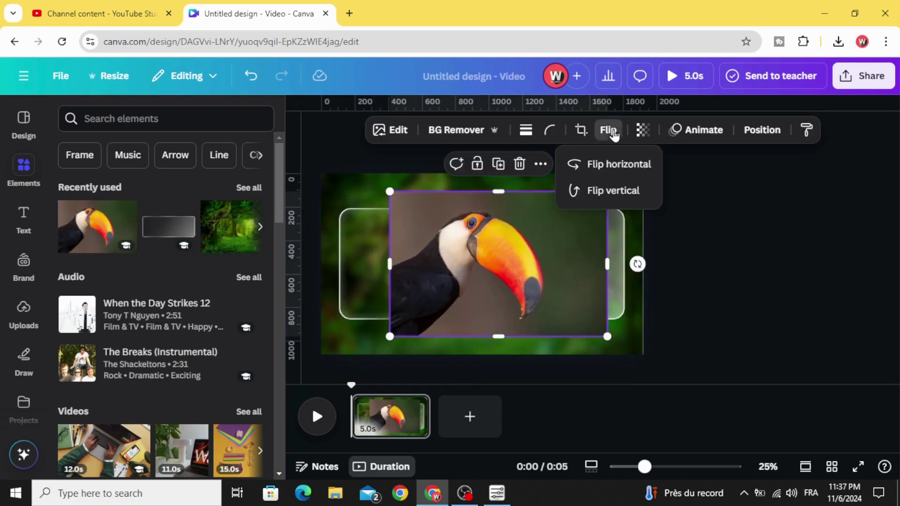
{"action": "left_click", "coordinate": [609, 164]}
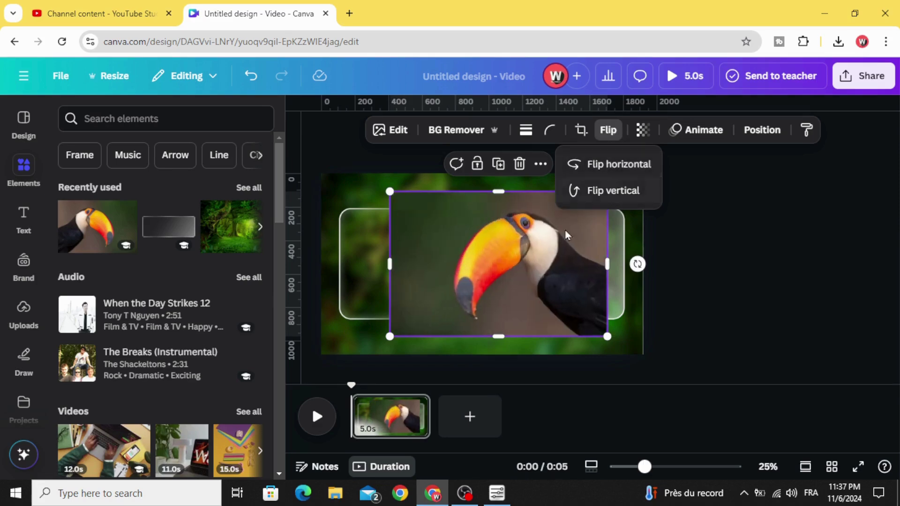
{"action": "left_click_drag", "start_coordinate": [556, 267], "coordinate": [567, 251]}
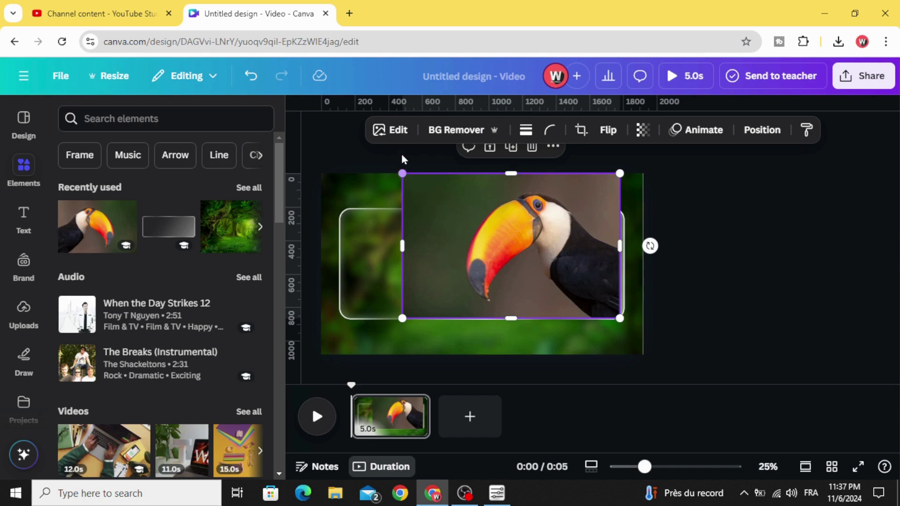
- Remove the toucan's background with BG Remover and enlarge it over the panel's right side
{"action": "left_click", "coordinate": [455, 130]}
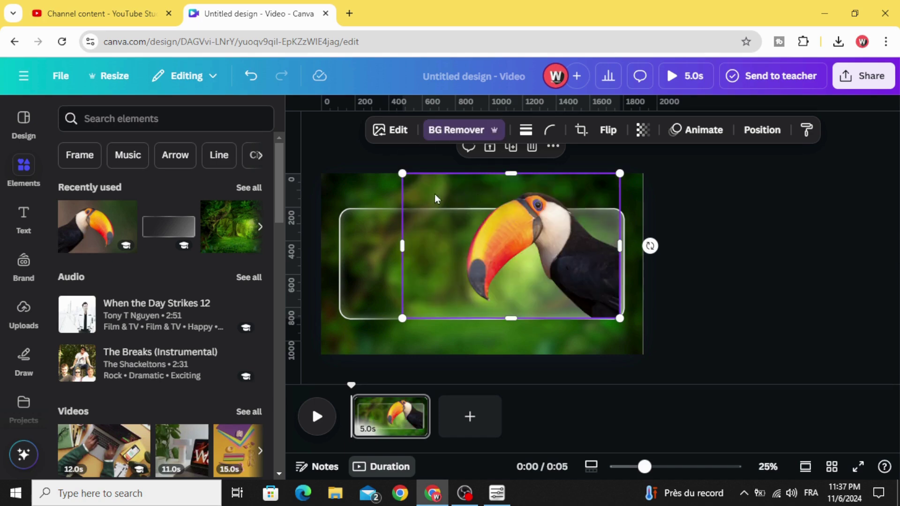
{"action": "left_click_drag", "start_coordinate": [404, 172], "coordinate": [383, 158]}
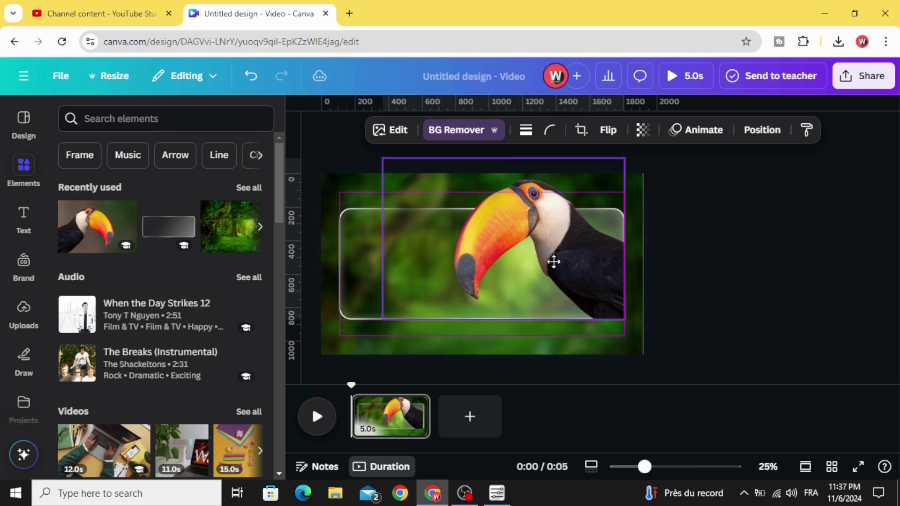
{"action": "left_click_drag", "start_coordinate": [553, 261], "coordinate": [550, 281]}
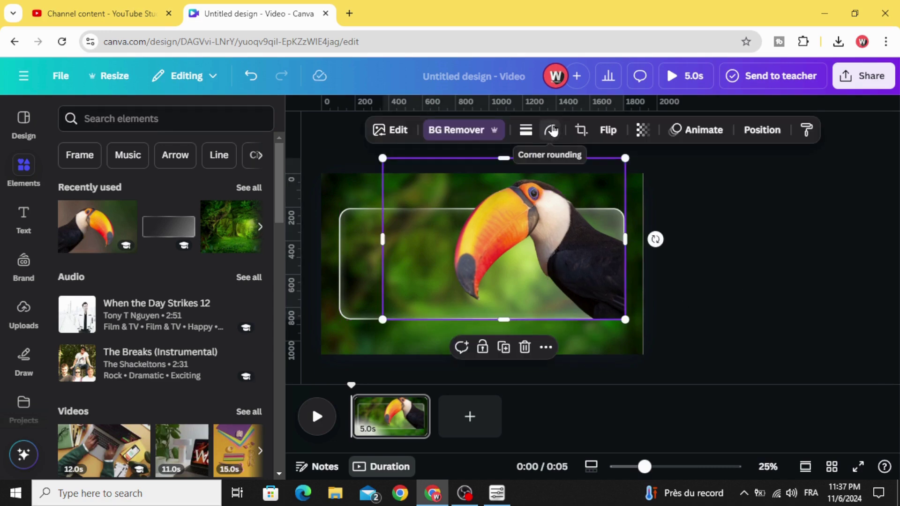
- Set the toucan image's corner rounding to 71 to match the glass panel
{"action": "left_click", "coordinate": [552, 131]}
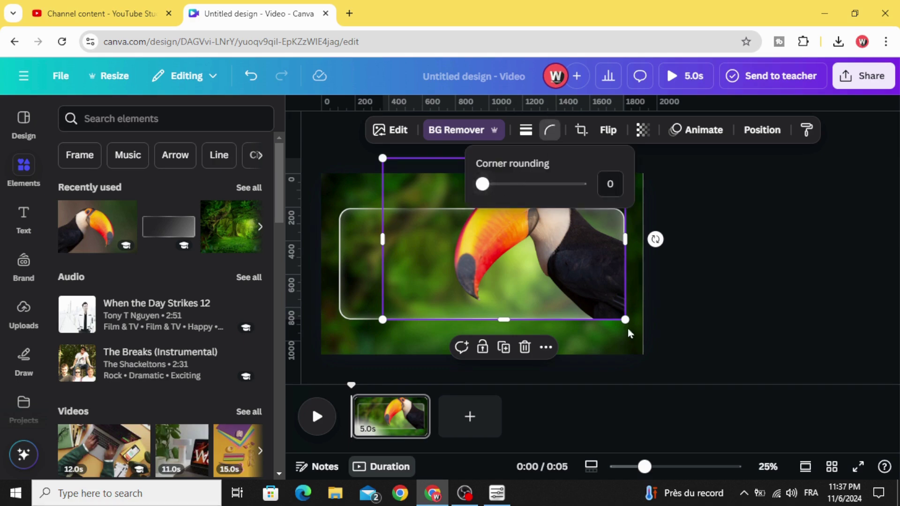
{"action": "left_click_drag", "start_coordinate": [645, 471], "coordinate": [656, 468]}
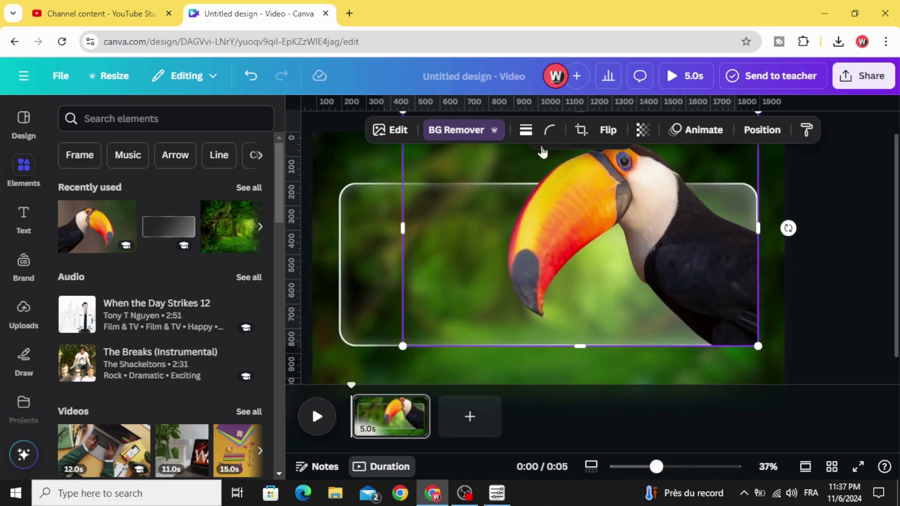
{"action": "left_click", "coordinate": [551, 133]}
{"action": "left_click_drag", "start_coordinate": [484, 186], "coordinate": [551, 186]}
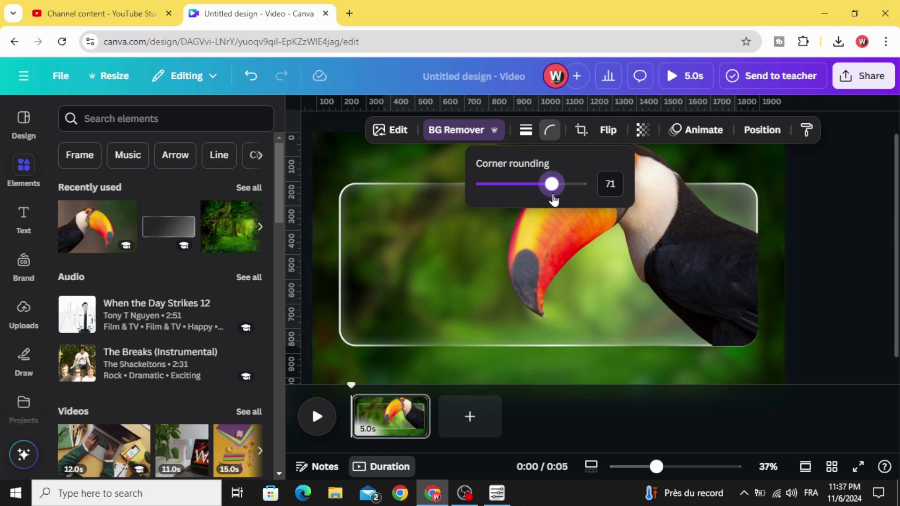
{"action": "left_click", "coordinate": [724, 313]}
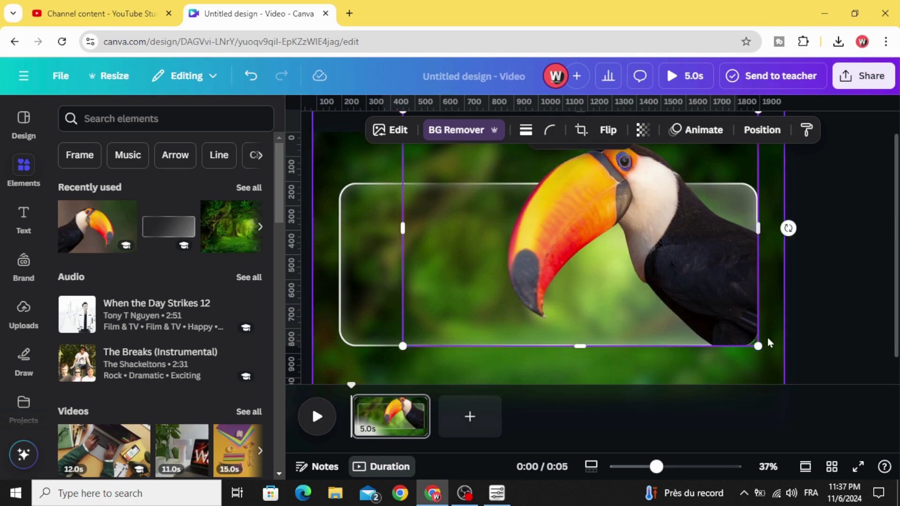
{"action": "mouse_move", "coordinate": [680, 315]}
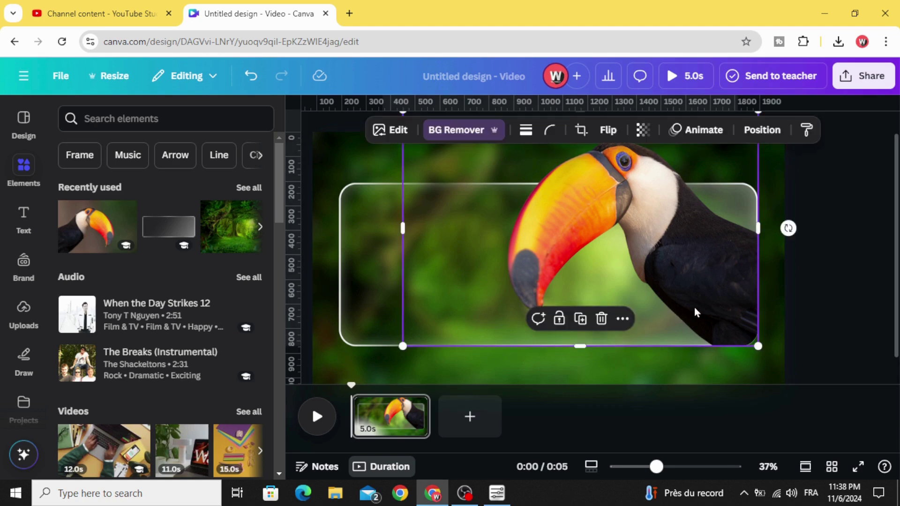
{"action": "left_click", "coordinate": [879, 279]}
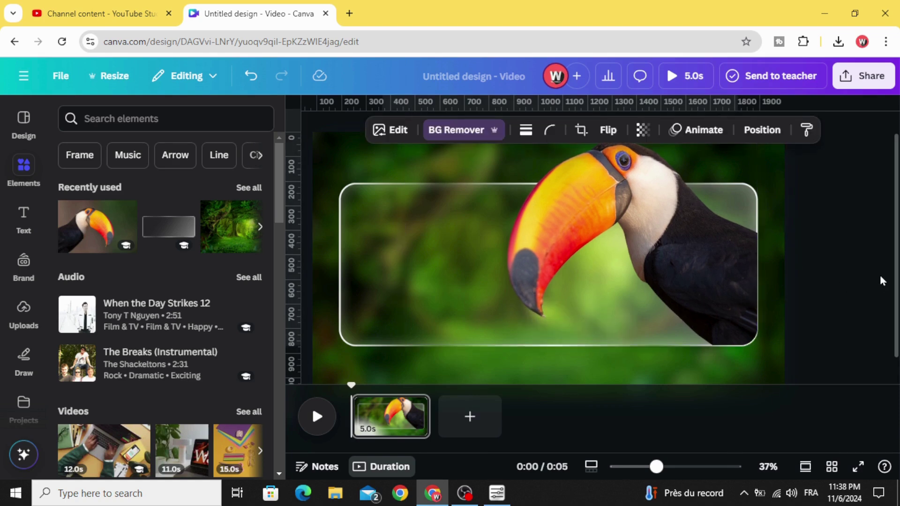
{"action": "left_click", "coordinate": [682, 278]}
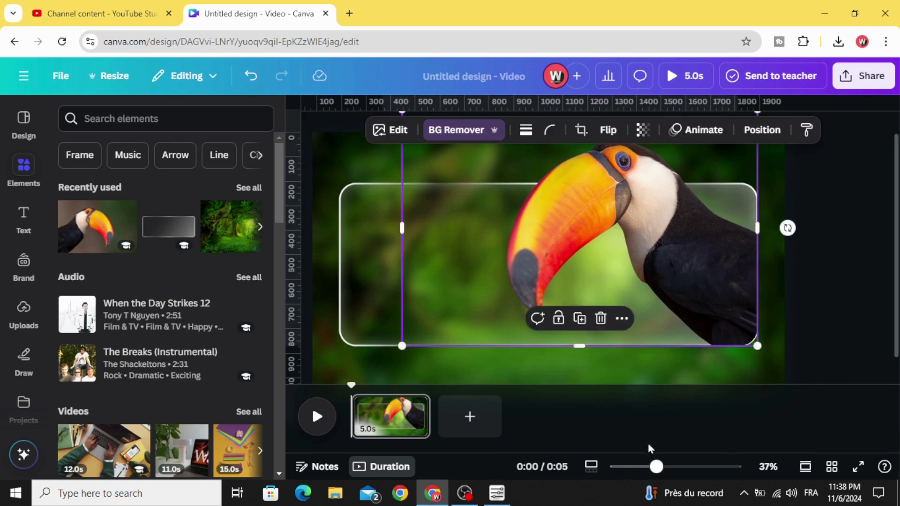
{"action": "left_click_drag", "start_coordinate": [658, 466], "coordinate": [641, 466]}
- Add a heading on the glass panel and change its text to 'GIANT'
{"action": "left_click", "coordinate": [707, 283]}
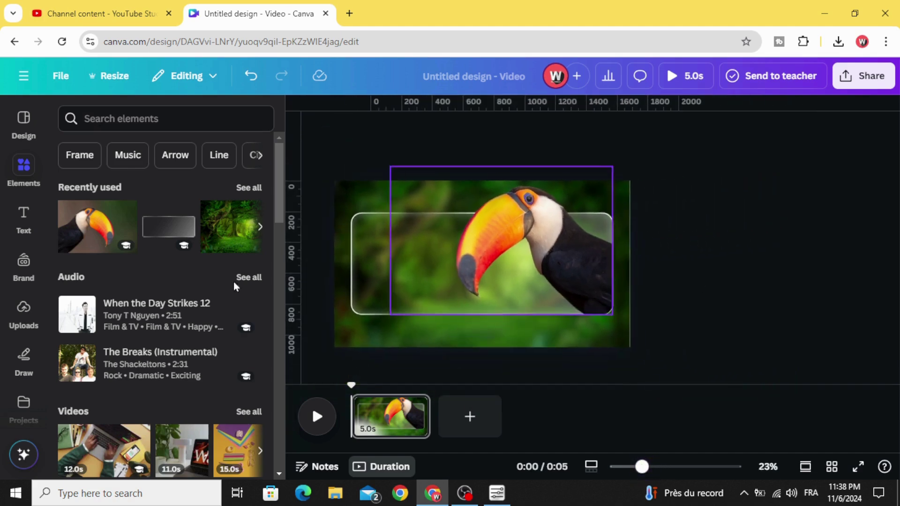
{"action": "left_click", "coordinate": [21, 216]}
{"action": "left_click", "coordinate": [108, 247]}
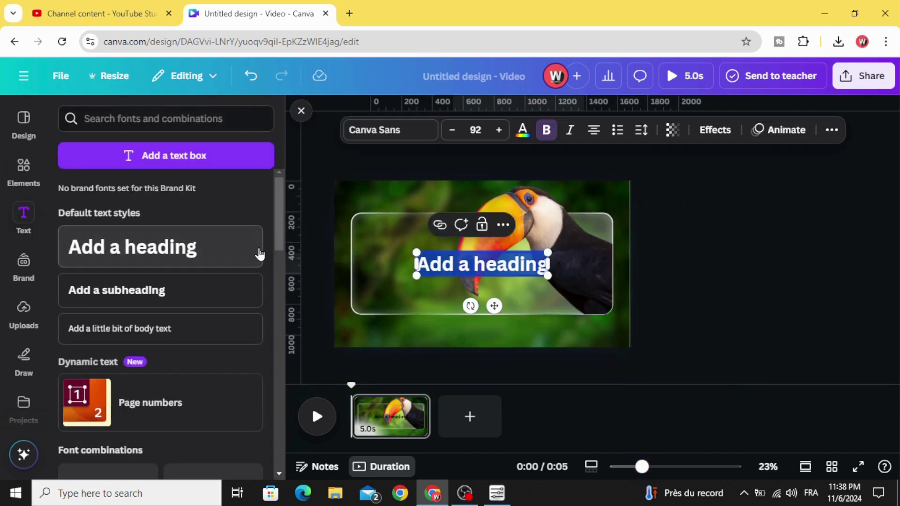
{"action": "double_click", "coordinate": [465, 259]}
{"action": "triple_click", "coordinate": [466, 259]}
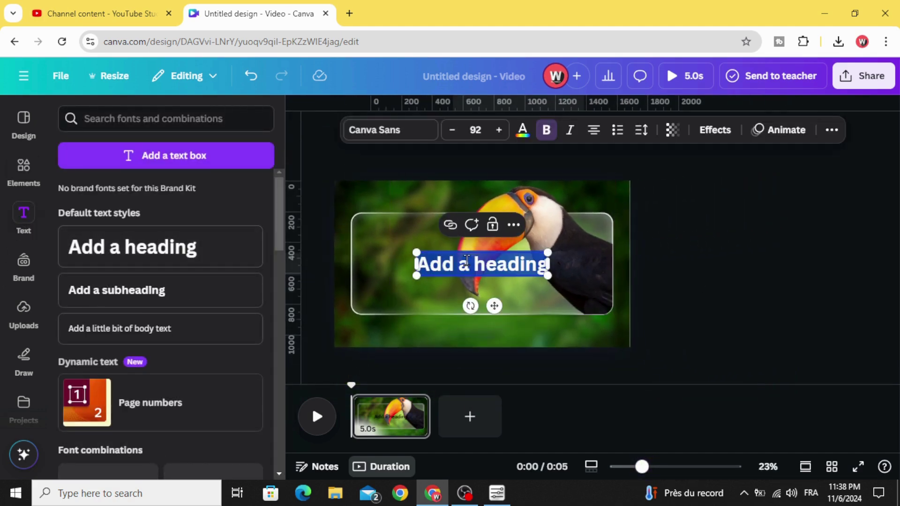
{"action": "type", "text": "GlANT"}
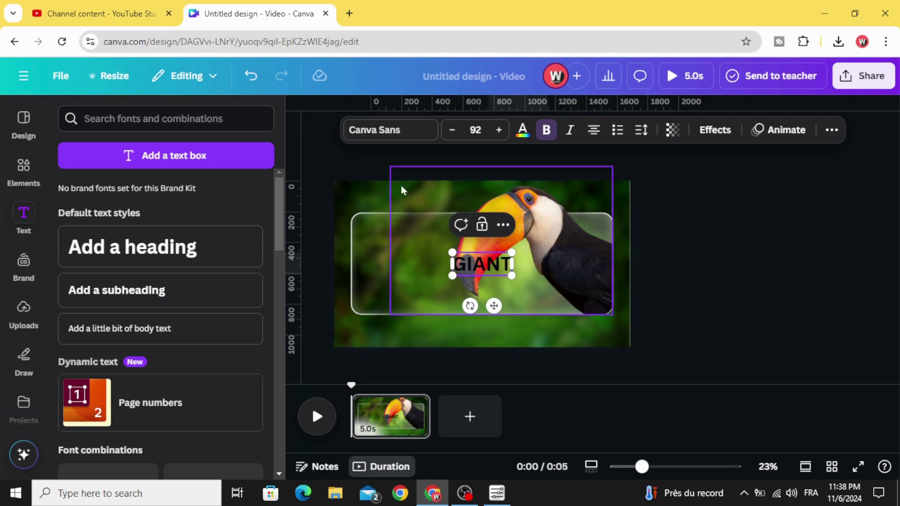
{"action": "left_click", "coordinate": [370, 133]}
- Set the GIANT heading in the Anton font
{"action": "left_click", "coordinate": [197, 185]}
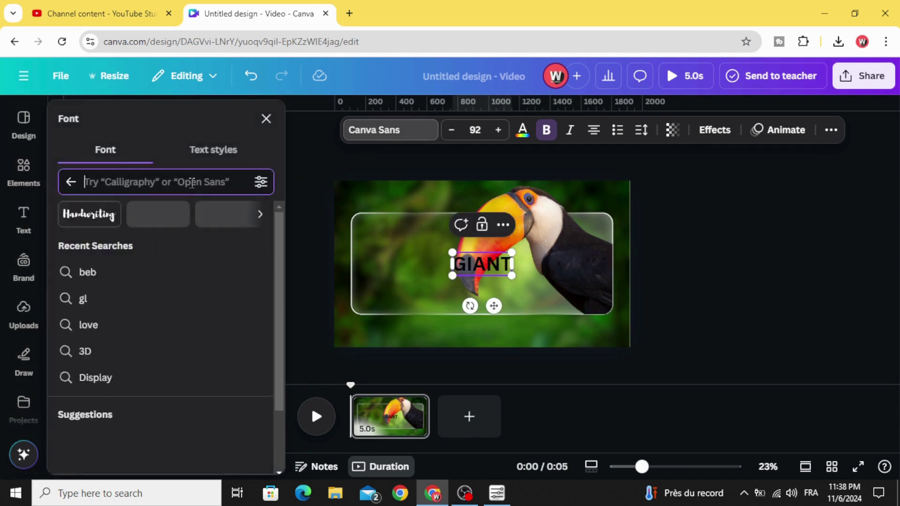
{"action": "type", "text": "ANT"}
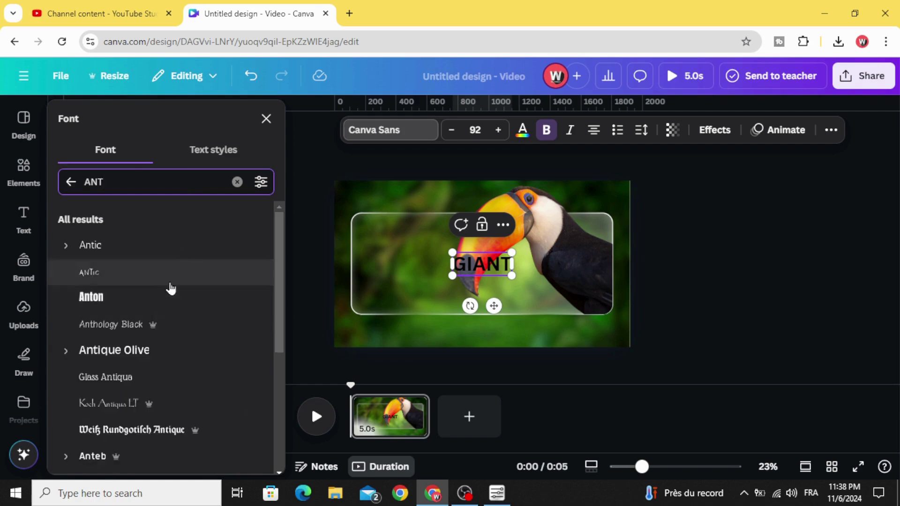
{"action": "left_click", "coordinate": [180, 299]}
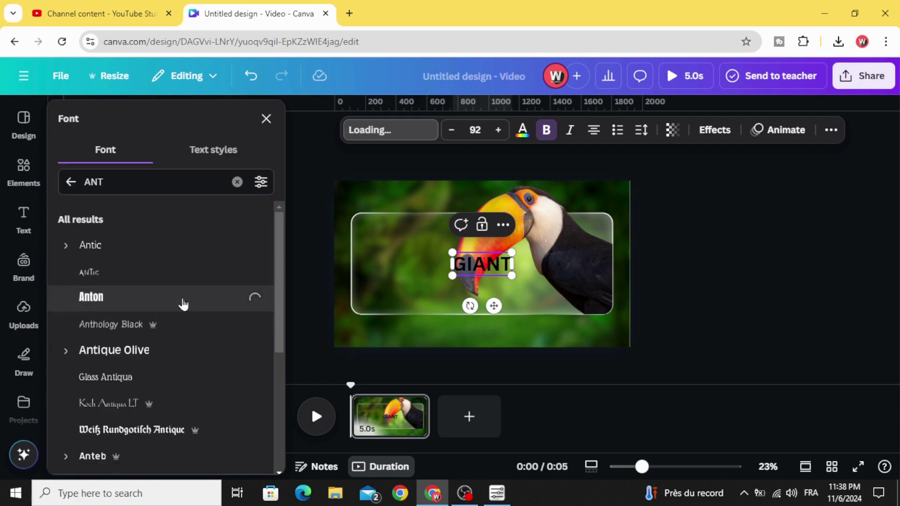
- Make GIANT white, enlarge it to size 169, and move it to the panel's upper left
{"action": "left_click", "coordinate": [521, 132]}
{"action": "left_click", "coordinate": [142, 215]}
{"action": "left_click", "coordinate": [694, 233]}
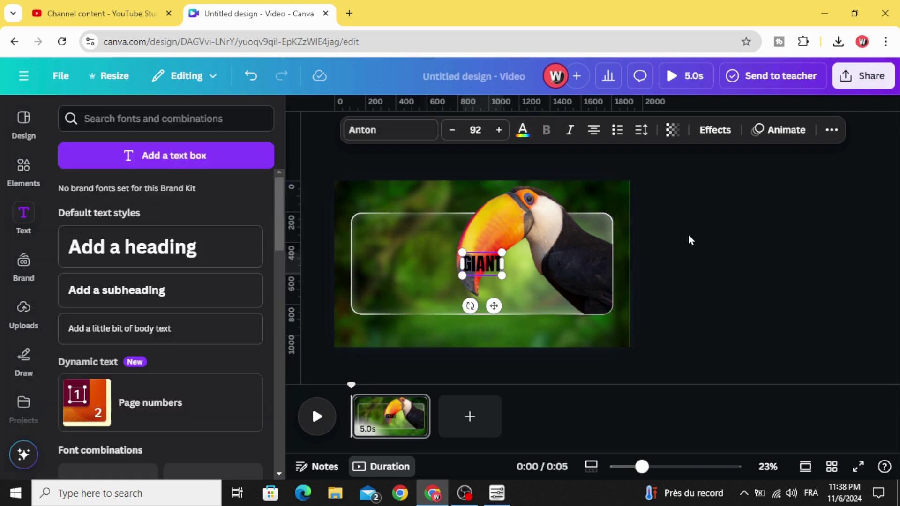
{"action": "left_click", "coordinate": [523, 132]}
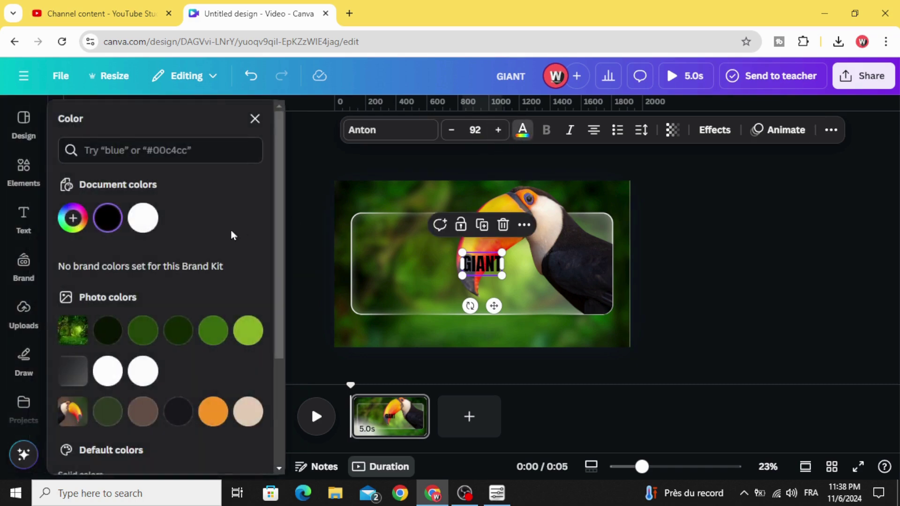
{"action": "left_click", "coordinate": [142, 219]}
{"action": "left_click_drag", "start_coordinate": [482, 265], "coordinate": [436, 265]}
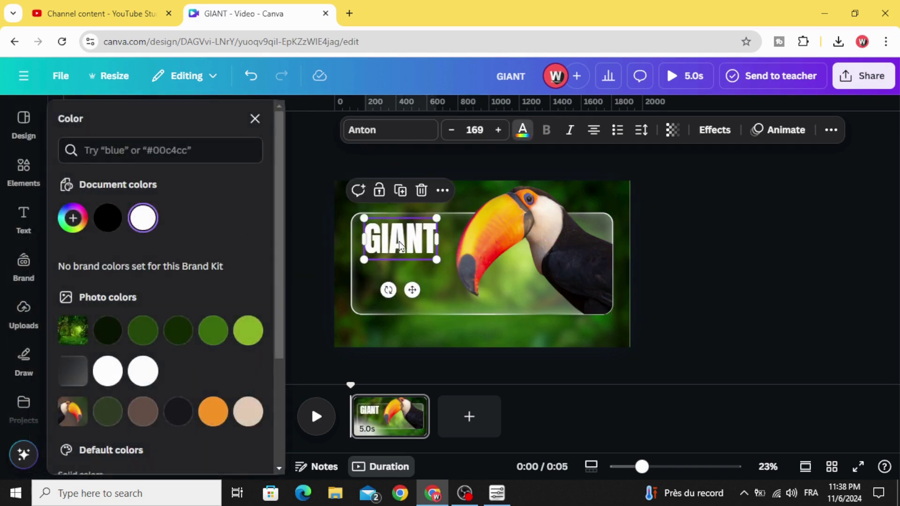
{"action": "left_click_drag", "start_coordinate": [391, 236], "coordinate": [405, 248]}
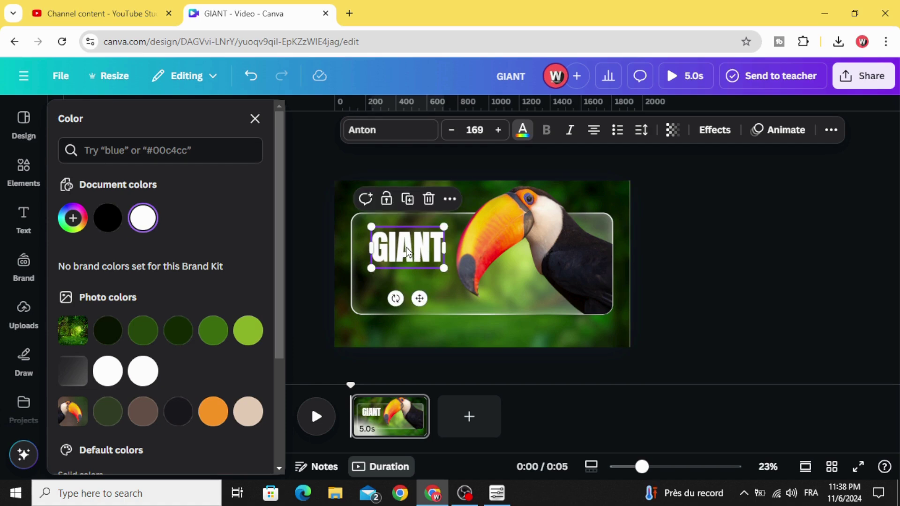
- Search Apps for 'TYPE' and open TypeGradient to preview it, leaving GIANT unchanged
{"action": "scroll", "coordinate": [27, 363], "scroll_direction": "down", "scroll_amount": 2}
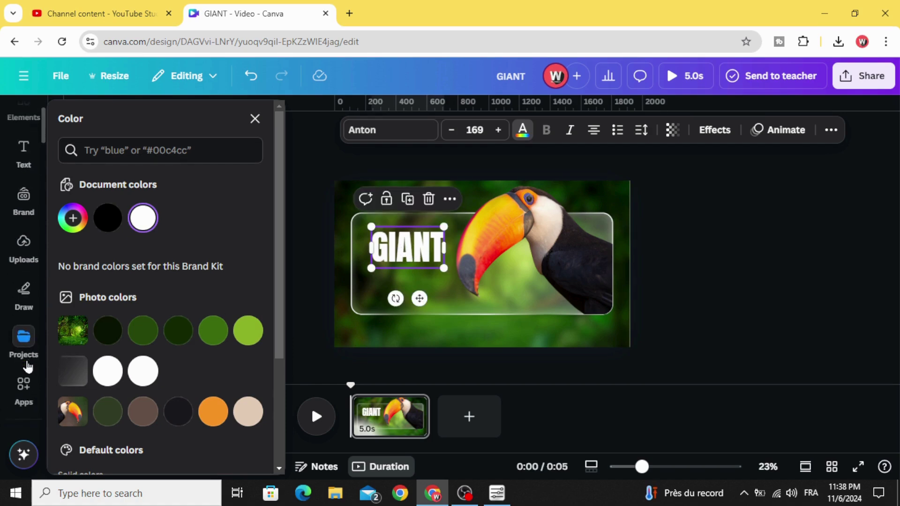
{"action": "left_click", "coordinate": [28, 385]}
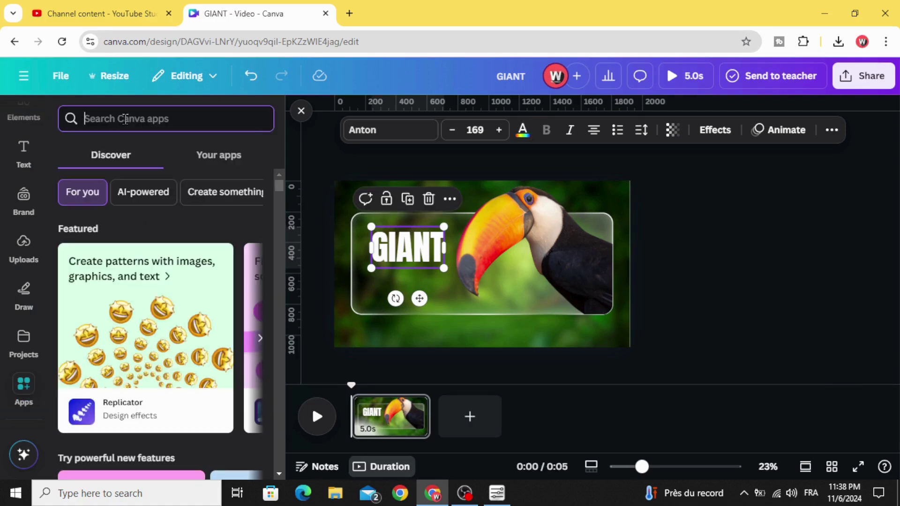
{"action": "left_click", "coordinate": [127, 121]}
{"action": "type", "text": "TYPE"}
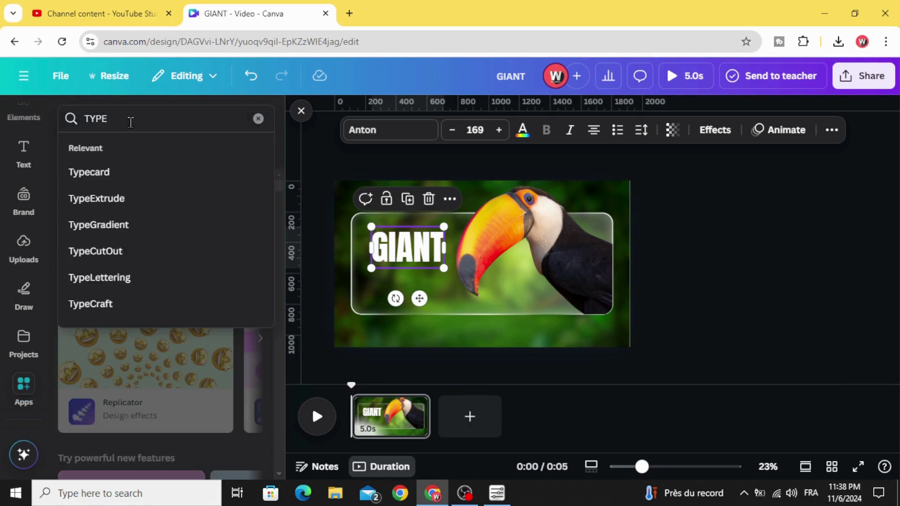
{"action": "left_click", "coordinate": [124, 227]}
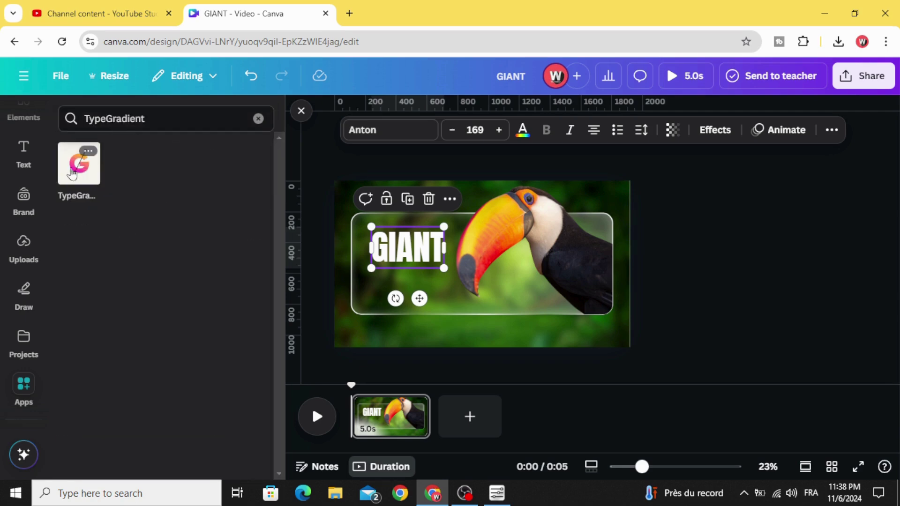
{"action": "left_click", "coordinate": [89, 167]}
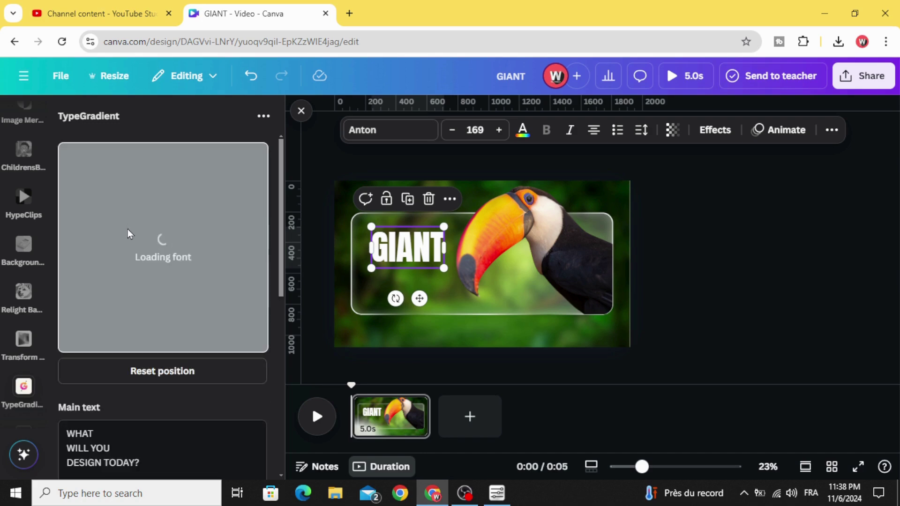
{"action": "left_click", "coordinate": [714, 250]}
{"action": "scroll", "coordinate": [12, 212], "scroll_direction": "up", "scroll_amount": 6}
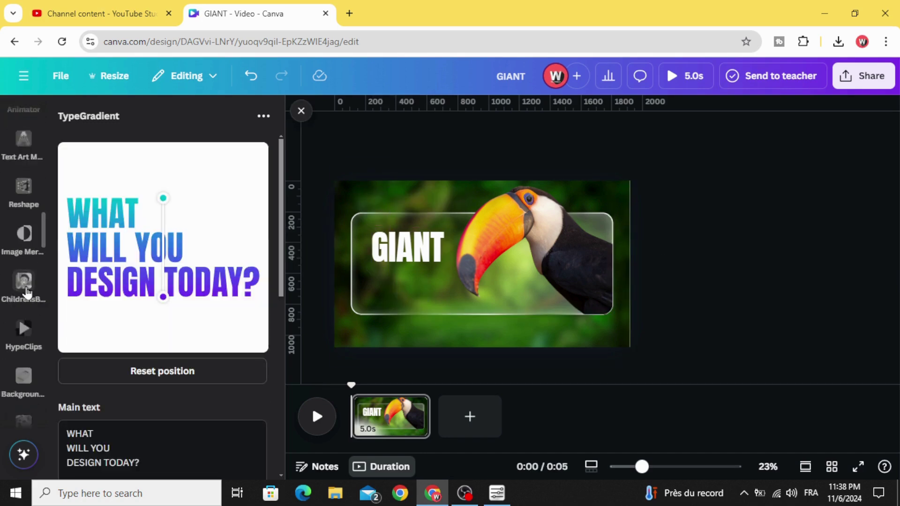
{"action": "scroll", "coordinate": [17, 199], "scroll_direction": "up", "scroll_amount": 5}
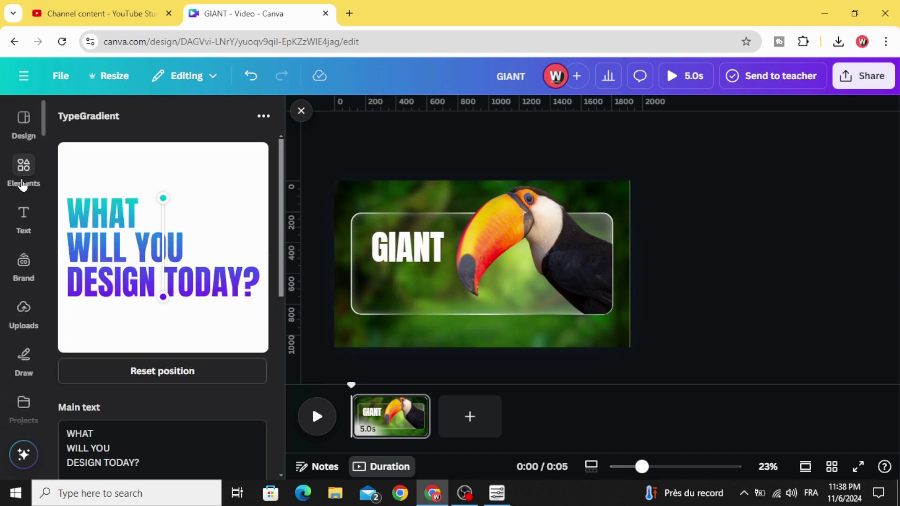
{"action": "left_click", "coordinate": [22, 205]}
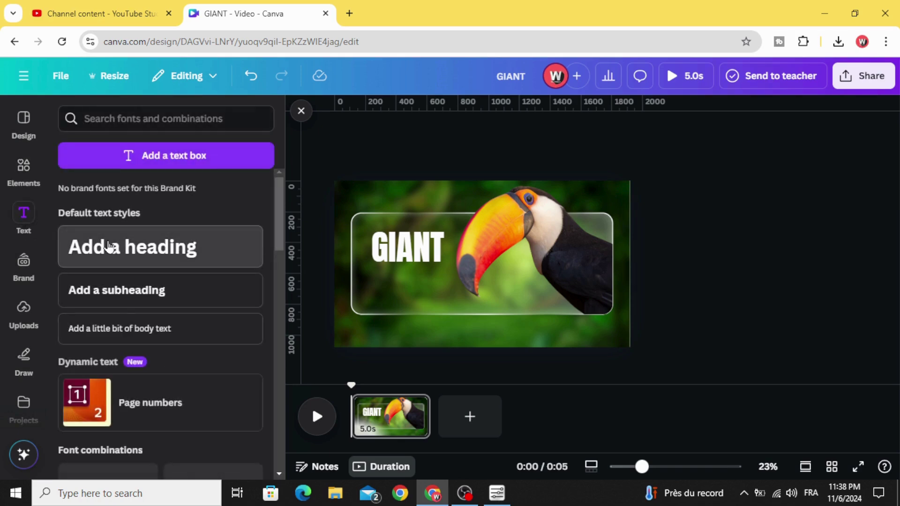
- Add a heading reading 'TOUCAN' in the Glacial Indifference font
{"action": "left_click", "coordinate": [112, 245]}
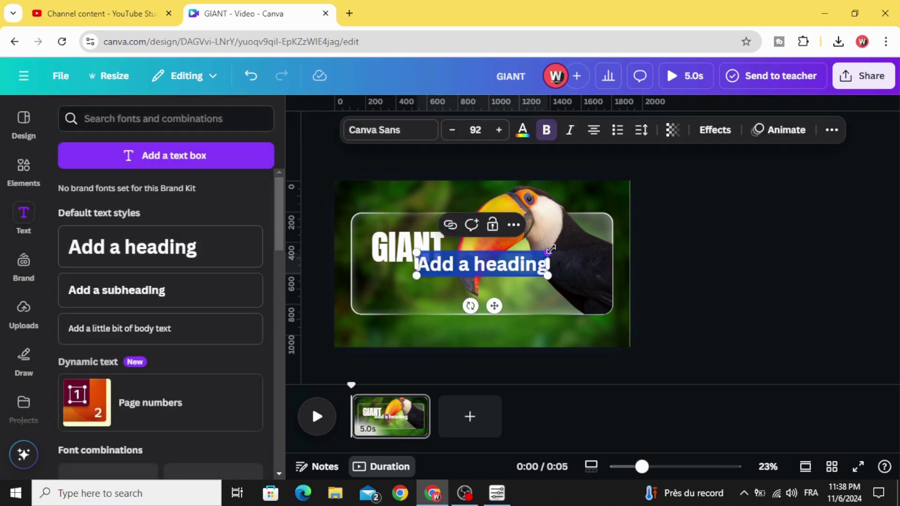
{"action": "type", "text": "TOUCAN"}
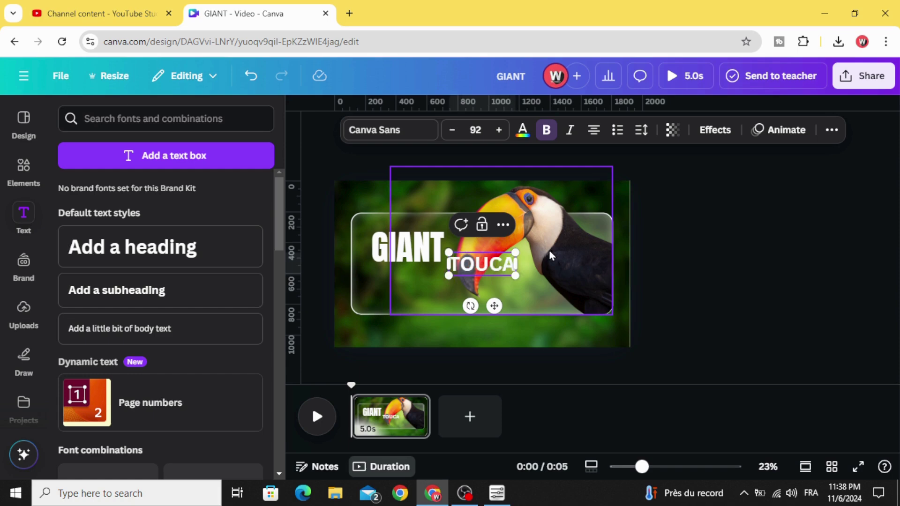
{"action": "left_click", "coordinate": [383, 131]}
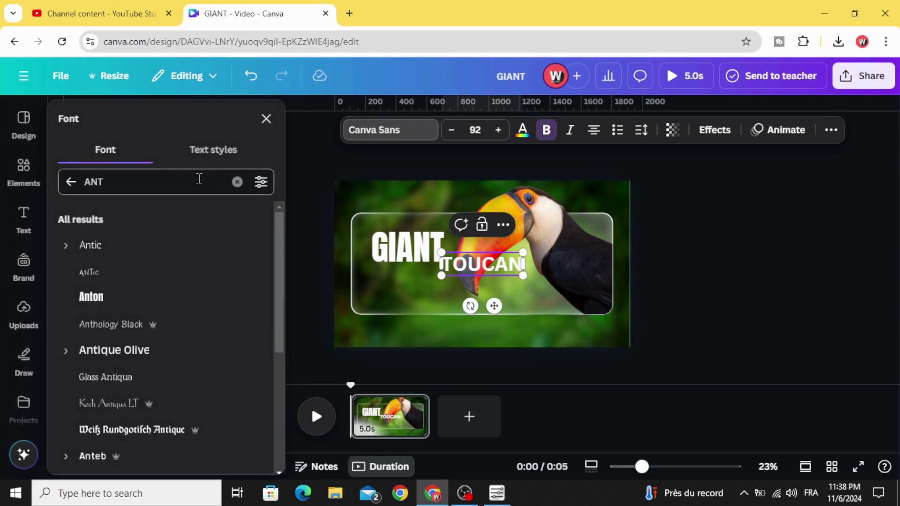
{"action": "type", "text": "GL"}
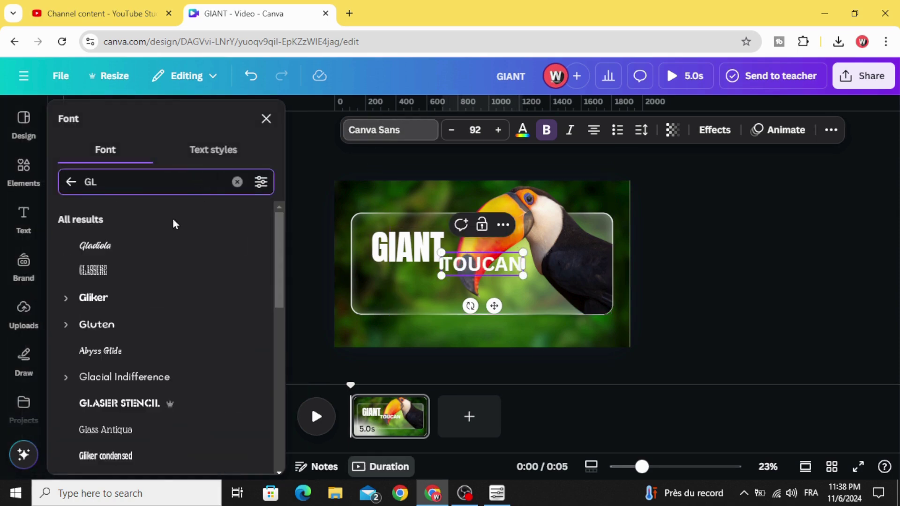
{"action": "left_click", "coordinate": [169, 379]}
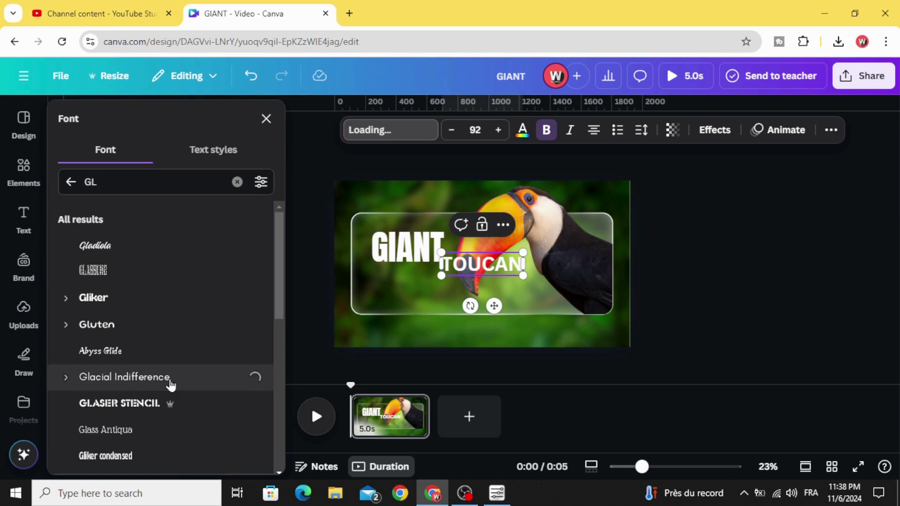
- Turn off Bold for TOUCAN, shrink it to size 74.2, and place it beneath GIANT
{"action": "left_click", "coordinate": [703, 254]}
{"action": "left_click_drag", "start_coordinate": [511, 270], "coordinate": [428, 282]}
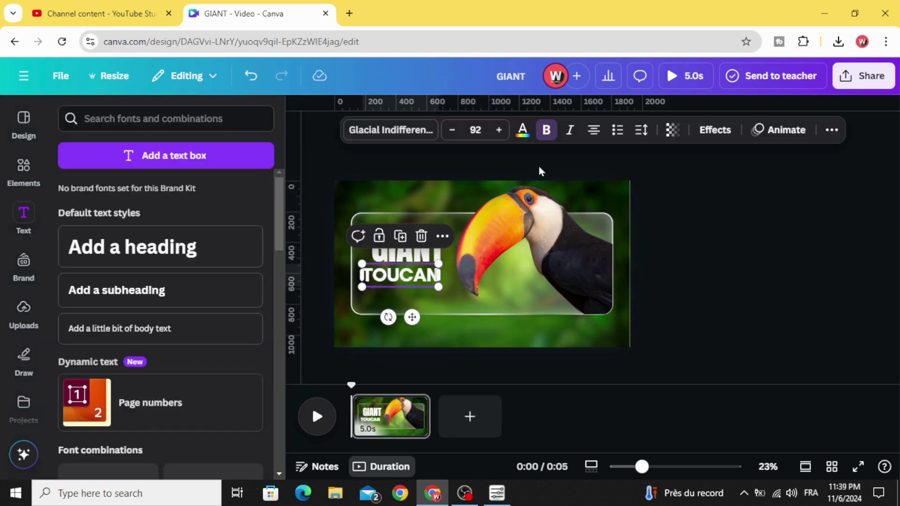
{"action": "left_click", "coordinate": [547, 131]}
{"action": "left_click_drag", "start_coordinate": [364, 264], "coordinate": [393, 279]}
{"action": "key", "text": "Escape"}
{"action": "left_click", "coordinate": [389, 281]}
{"action": "left_click", "coordinate": [696, 206]}
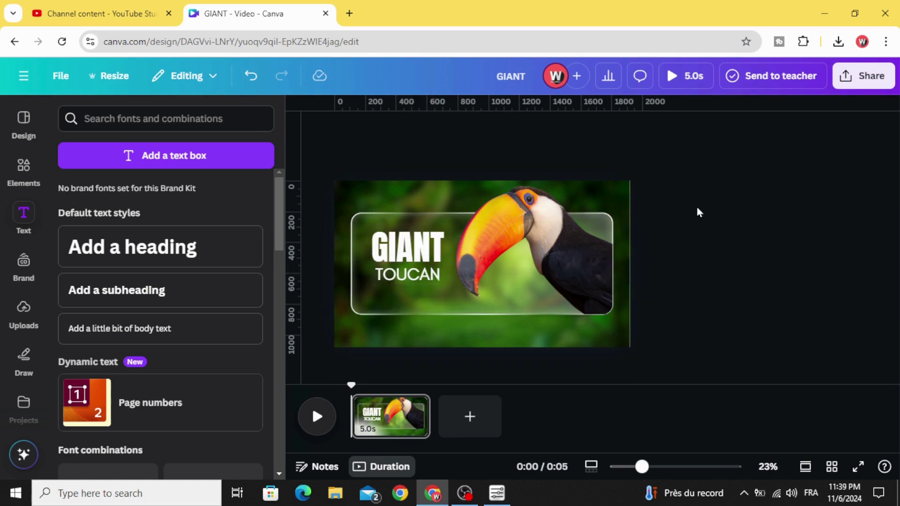
- Apply the Pop entrance animation to the frosted glass panel and lower its speed
{"action": "left_click", "coordinate": [537, 261]}
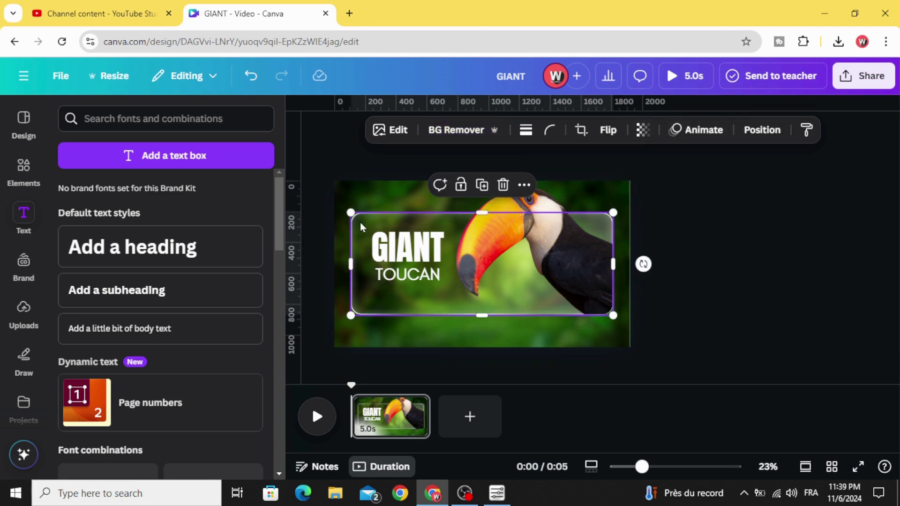
{"action": "left_click", "coordinate": [680, 133]}
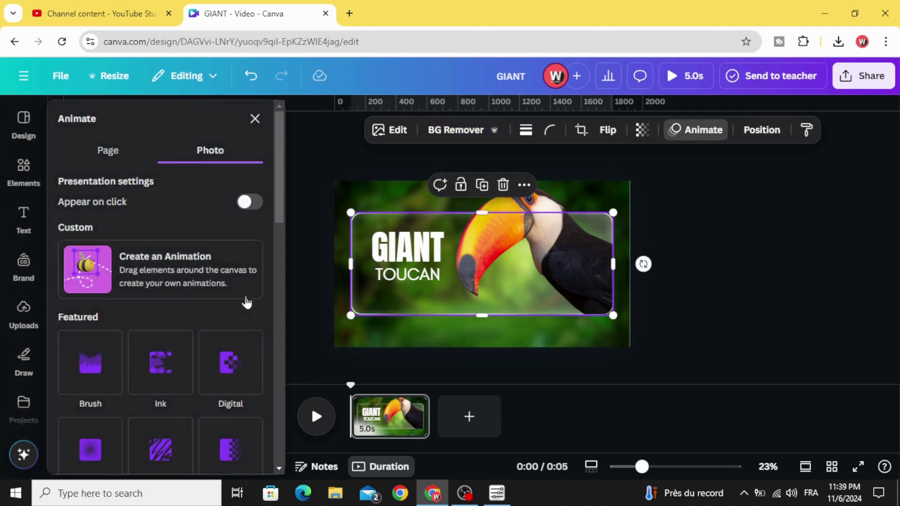
{"action": "scroll", "coordinate": [199, 328], "scroll_direction": "down", "scroll_amount": 5}
{"action": "scroll", "coordinate": [189, 328], "scroll_direction": "down", "scroll_amount": 3}
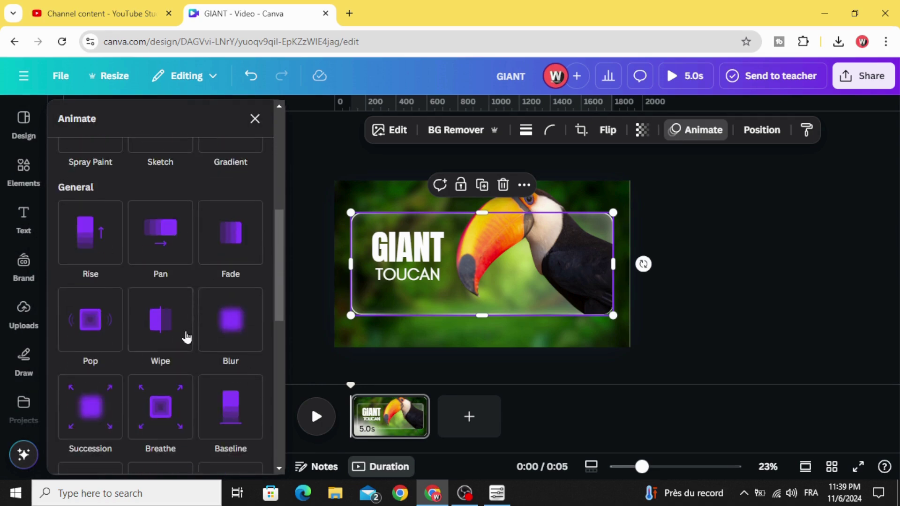
{"action": "left_click", "coordinate": [81, 317]}
{"action": "scroll", "coordinate": [81, 317], "scroll_direction": "down", "scroll_amount": 3}
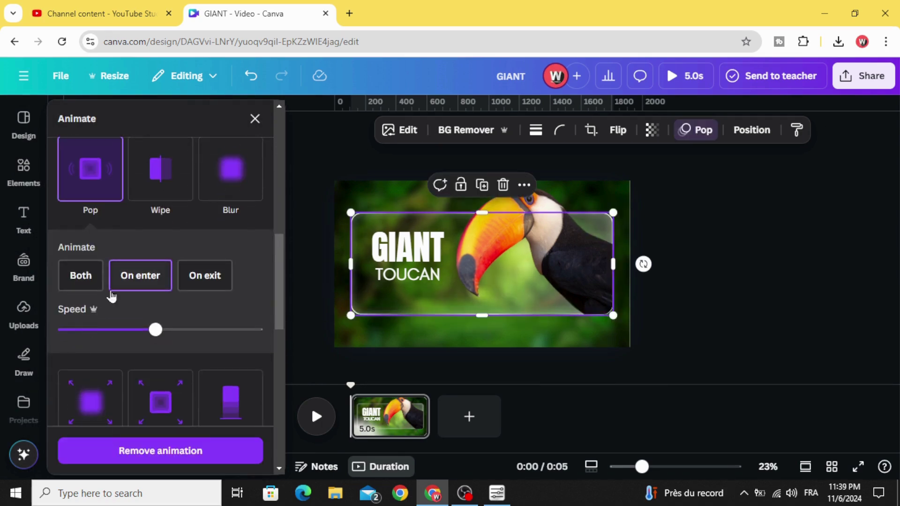
{"action": "left_click", "coordinate": [95, 330]}
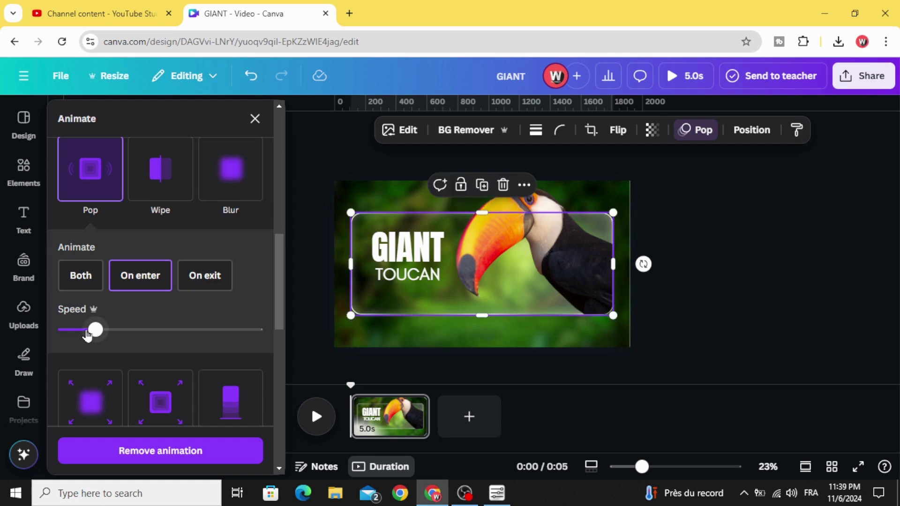
{"action": "left_click_drag", "start_coordinate": [89, 333], "coordinate": [85, 331]}
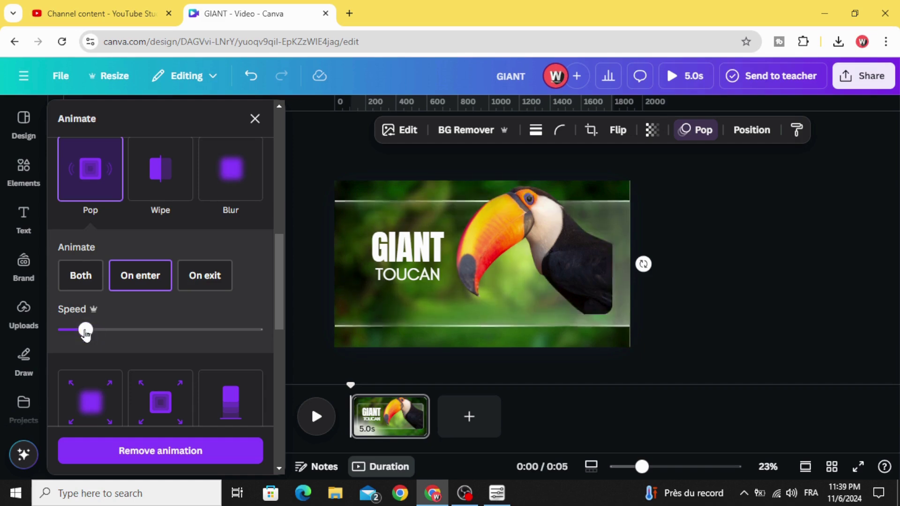
- Give the toucan image the General Baseline entrance with Direction set to up
{"action": "left_click", "coordinate": [581, 255]}
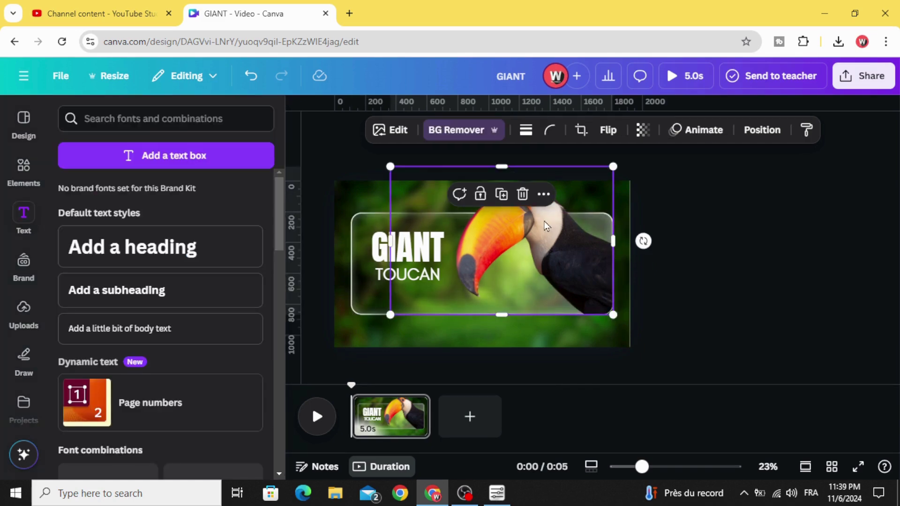
{"action": "left_click", "coordinate": [693, 129]}
{"action": "scroll", "coordinate": [244, 328], "scroll_direction": "down", "scroll_amount": 1}
{"action": "scroll", "coordinate": [243, 331], "scroll_direction": "down", "scroll_amount": 3}
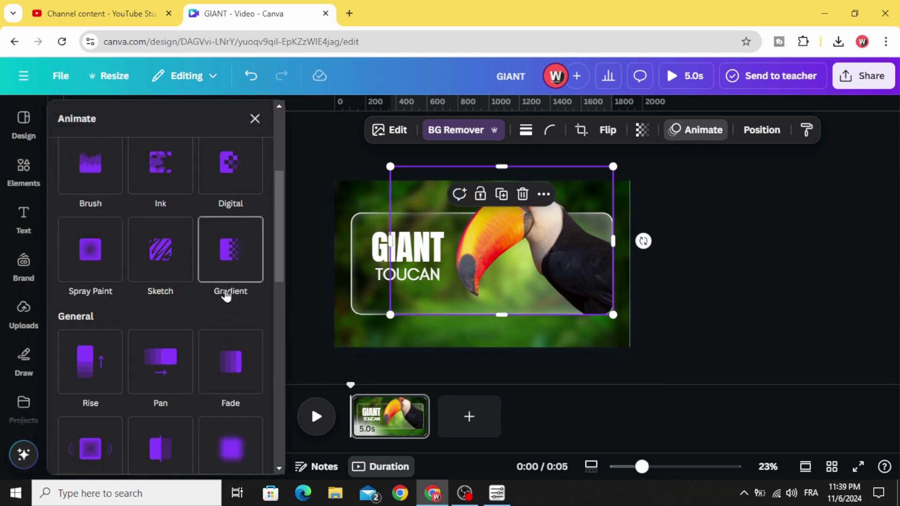
{"action": "scroll", "coordinate": [229, 311], "scroll_direction": "down", "scroll_amount": 5}
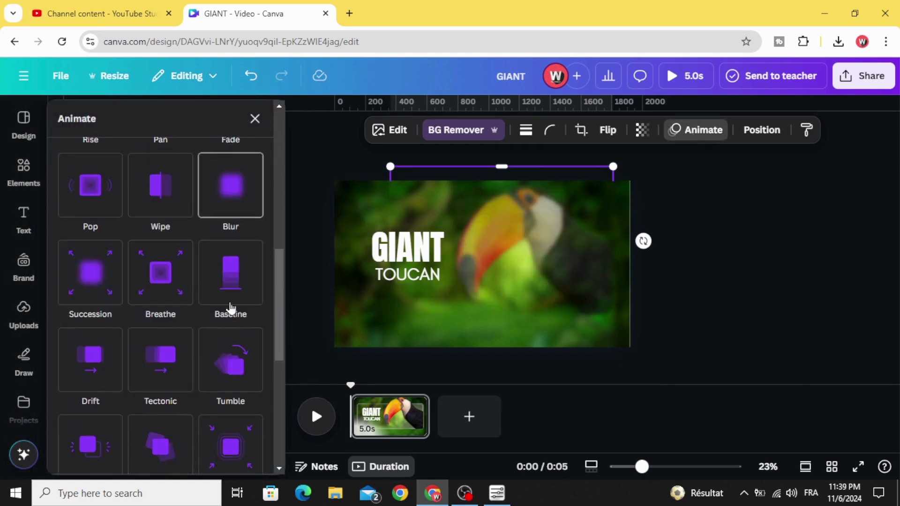
{"action": "left_click", "coordinate": [233, 271]}
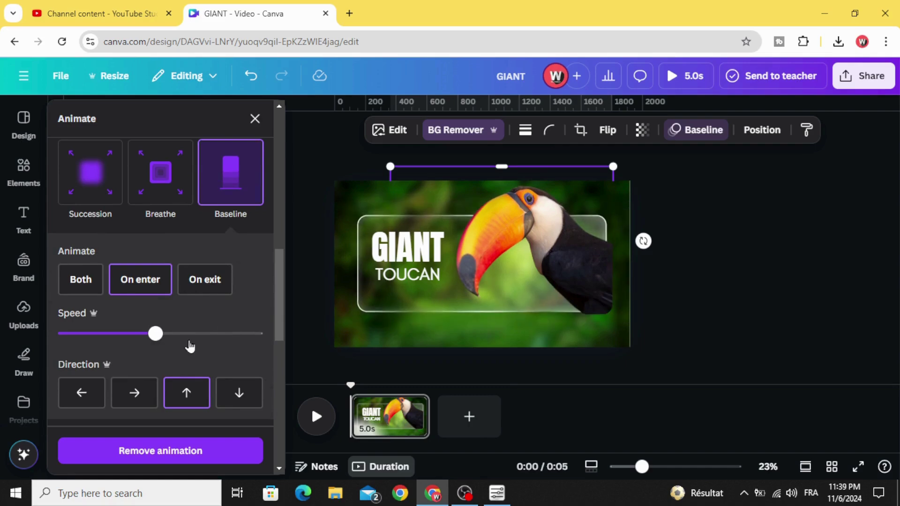
{"action": "left_click", "coordinate": [187, 396]}
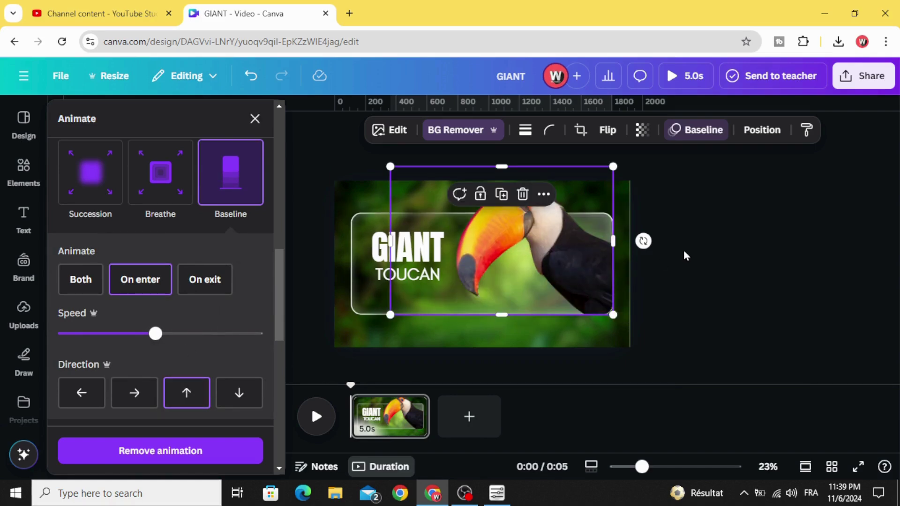
{"action": "left_click", "coordinate": [656, 260]}
- Give the GIANT title a Baseline entrance animation moving right
{"action": "left_click", "coordinate": [399, 250]}
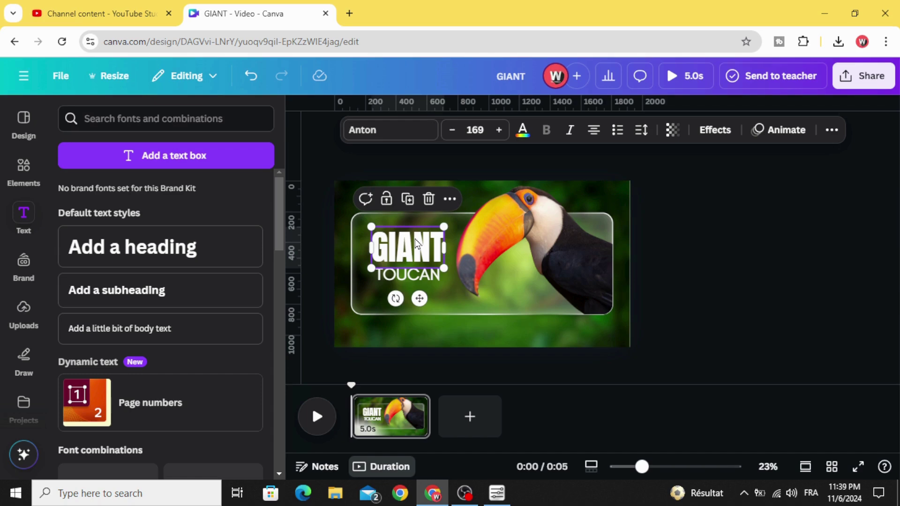
{"action": "left_click", "coordinate": [785, 130]}
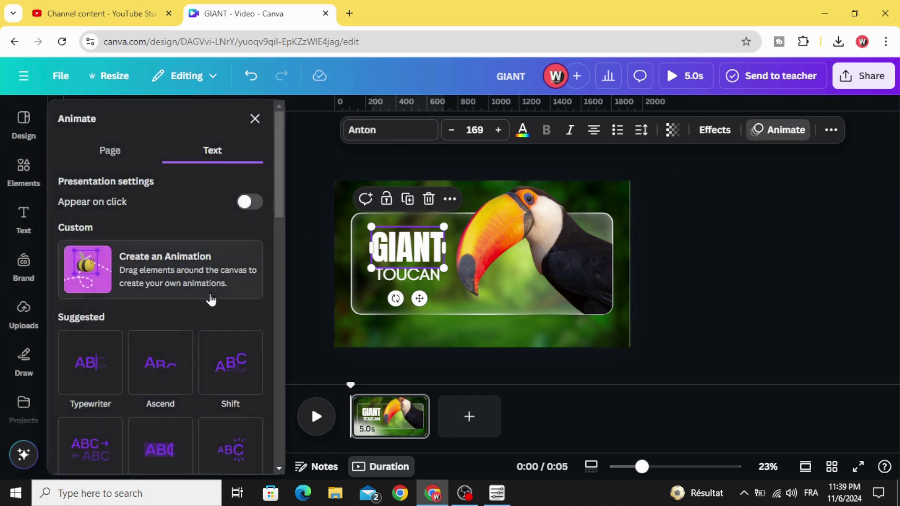
{"action": "scroll", "coordinate": [209, 300], "scroll_direction": "down", "scroll_amount": 6}
{"action": "scroll", "coordinate": [215, 310], "scroll_direction": "down", "scroll_amount": 5}
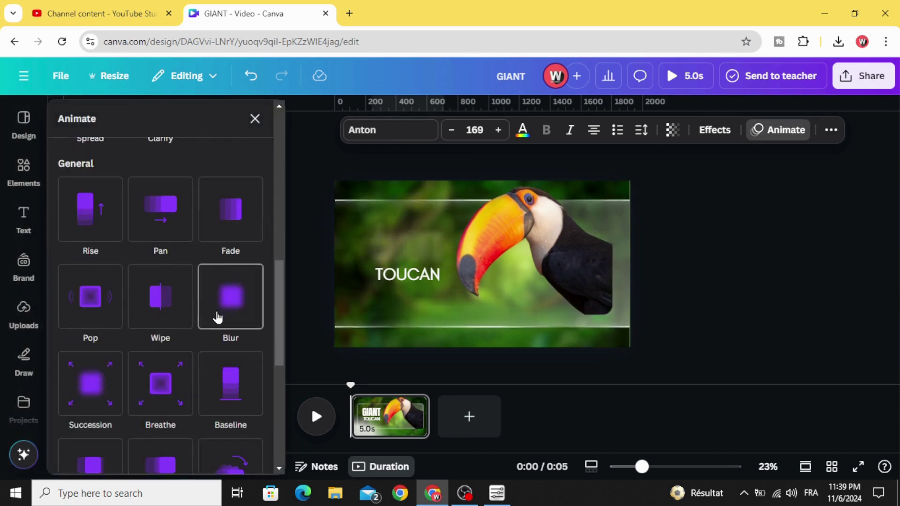
{"action": "left_click", "coordinate": [228, 321]}
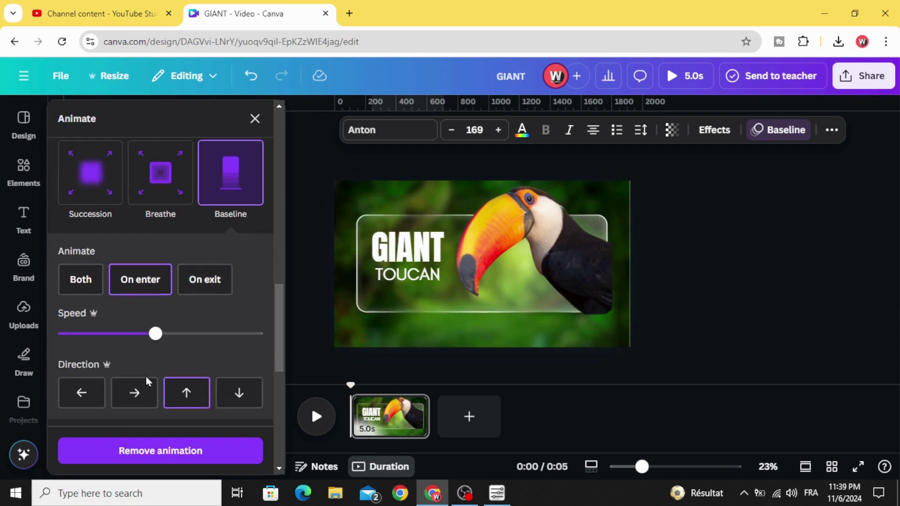
{"action": "left_click", "coordinate": [127, 396]}
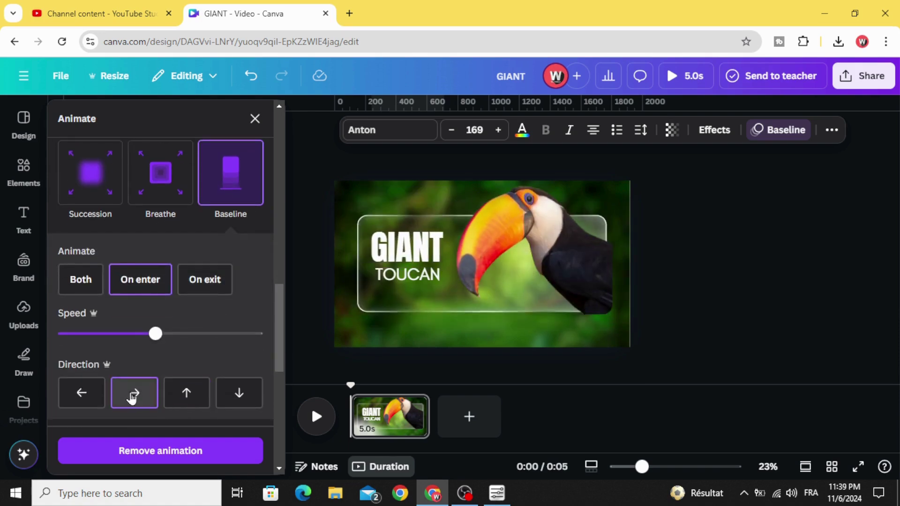
{"action": "left_click", "coordinate": [137, 394]}
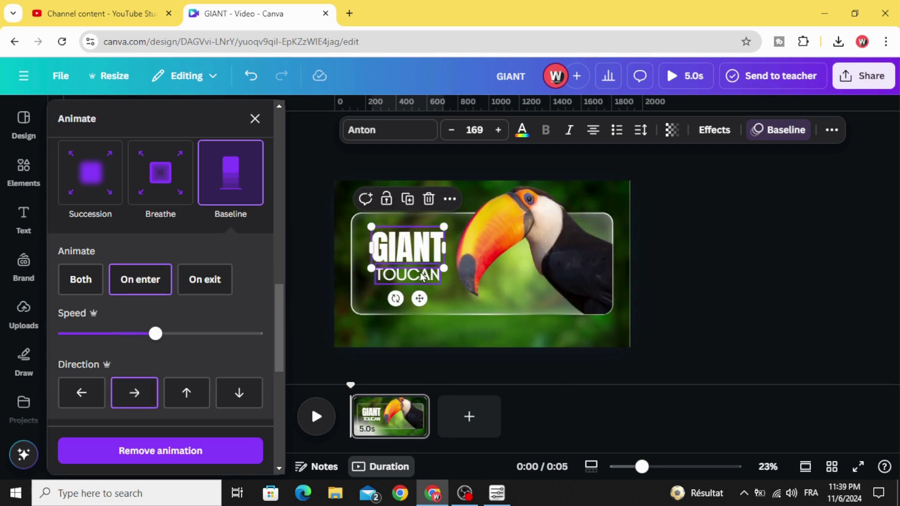
- Give the TOUCAN title a Baseline entrance animation moving down
{"action": "left_click", "coordinate": [406, 278]}
{"action": "scroll", "coordinate": [264, 325], "scroll_direction": "down", "scroll_amount": 3}
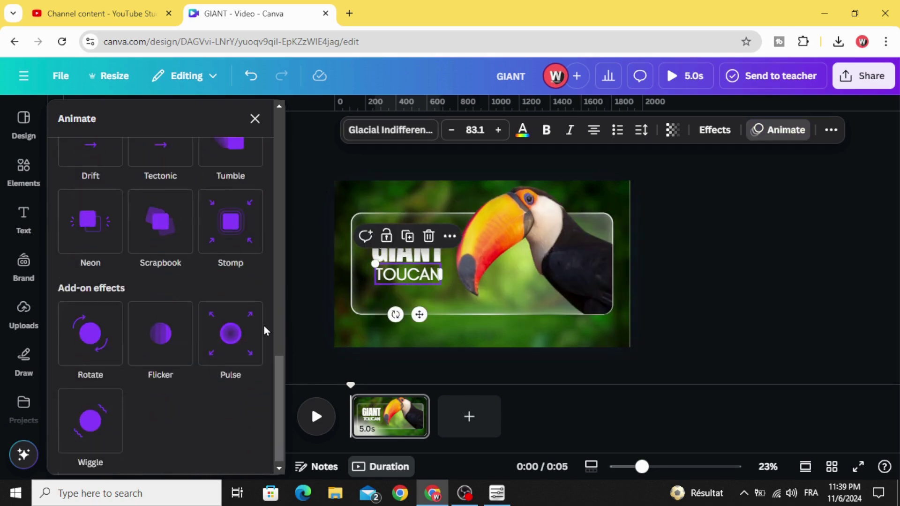
{"action": "scroll", "coordinate": [237, 291], "scroll_direction": "up", "scroll_amount": 3}
{"action": "left_click", "coordinate": [238, 180]}
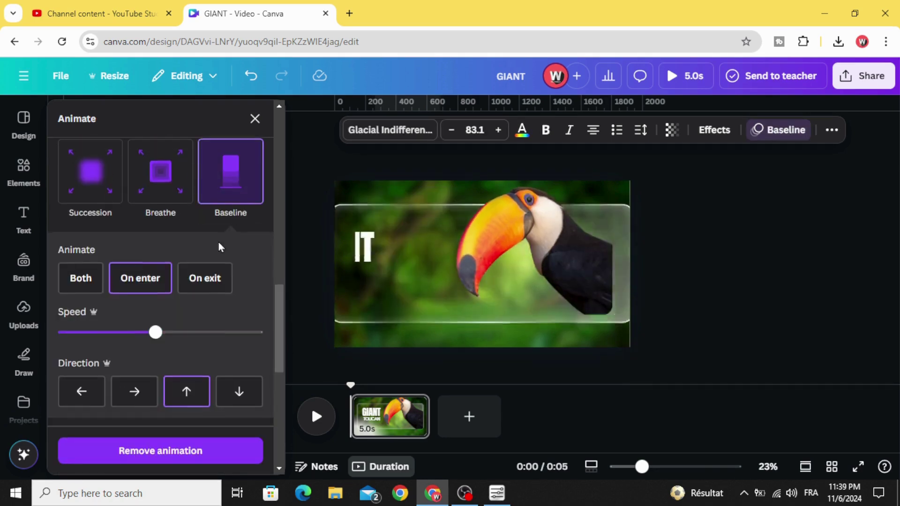
{"action": "scroll", "coordinate": [223, 277], "scroll_direction": "down", "scroll_amount": 4}
{"action": "scroll", "coordinate": [235, 261], "scroll_direction": "up", "scroll_amount": 1}
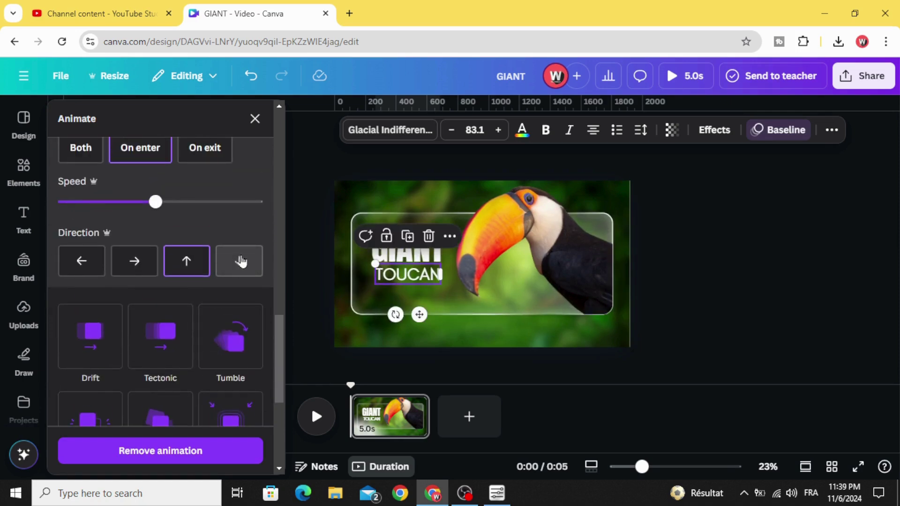
{"action": "left_click", "coordinate": [239, 262]}
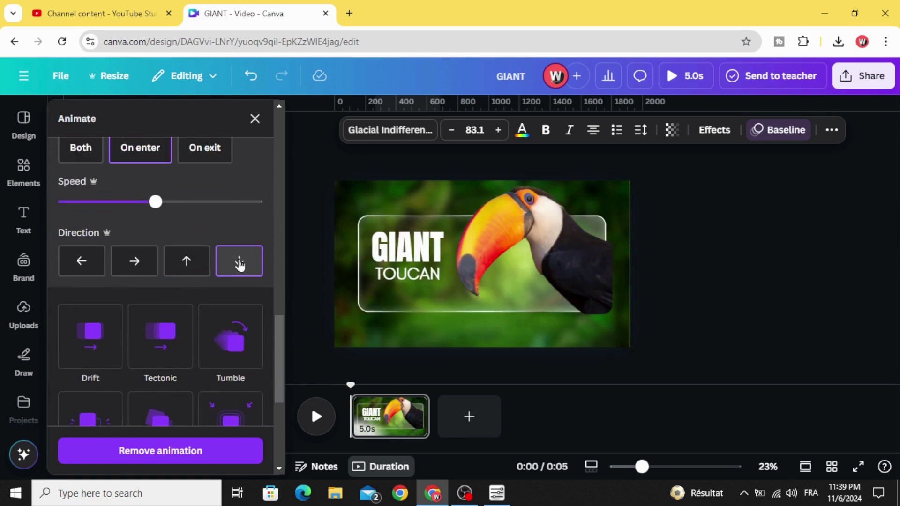
- Extend the scene from 5.0 to 8.0 seconds, trim the toucan's layer to about 6.8 s, and replay
{"action": "key", "text": "Escape"}
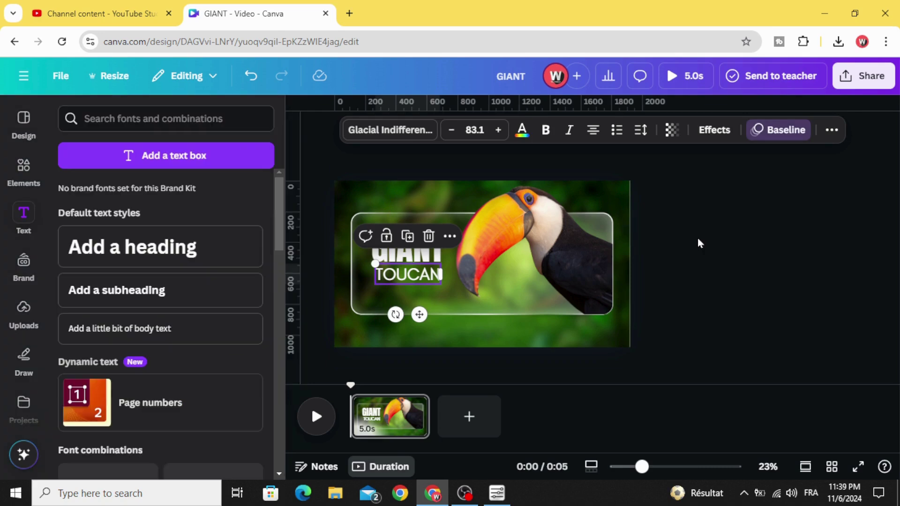
{"action": "left_click_drag", "start_coordinate": [423, 427], "coordinate": [478, 427]}
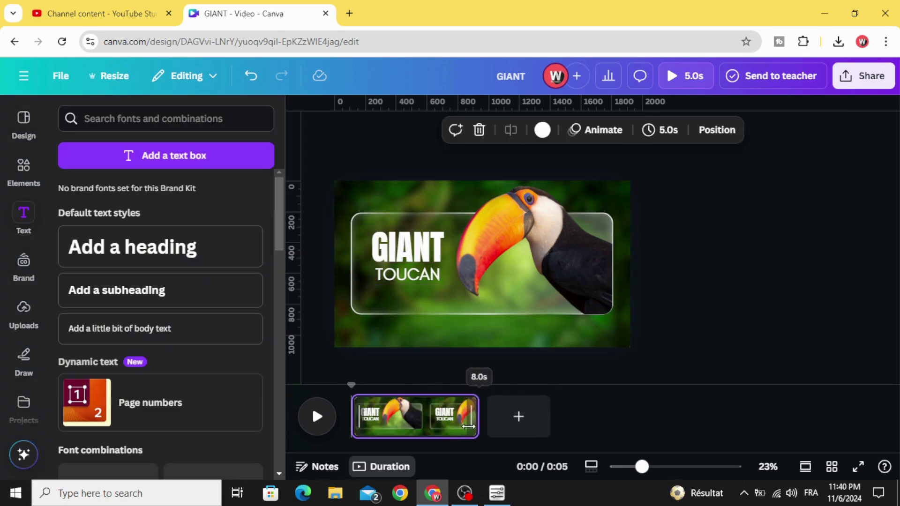
{"action": "left_click", "coordinate": [547, 251]}
{"action": "right_click", "coordinate": [547, 251]}
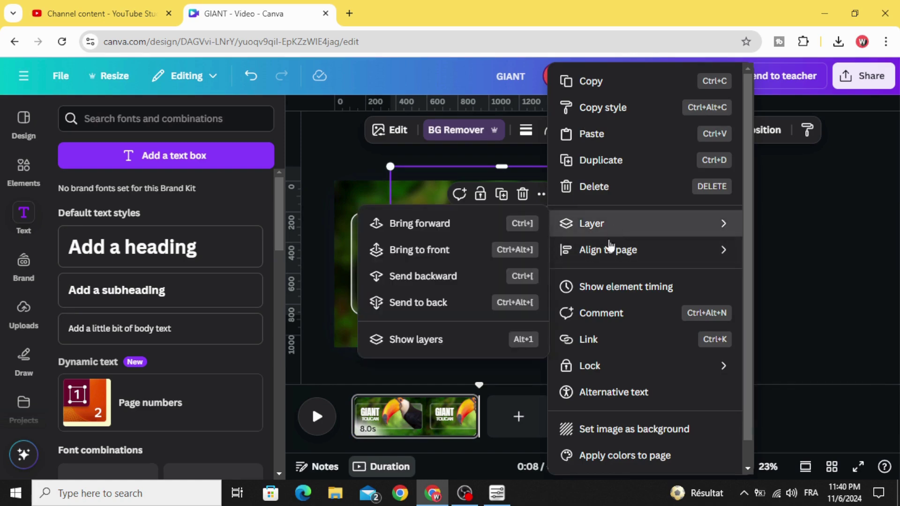
{"action": "left_click", "coordinate": [658, 293]}
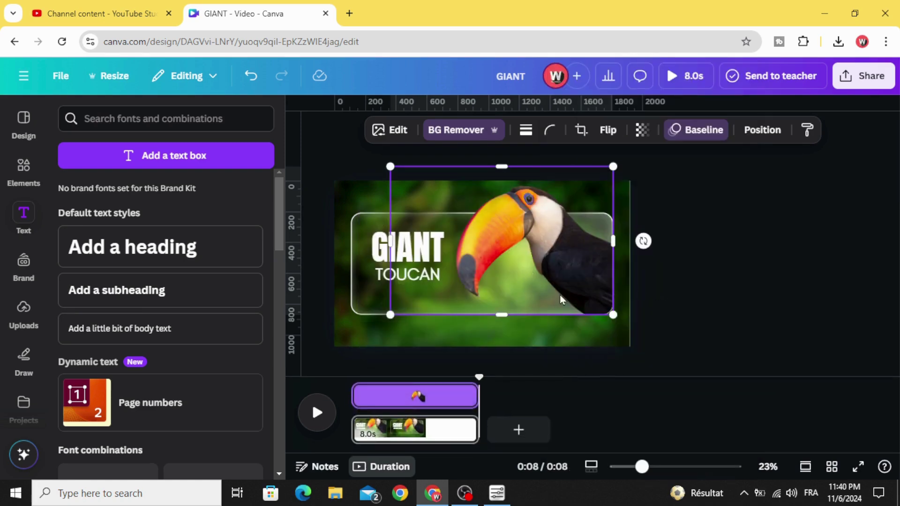
{"action": "left_click_drag", "start_coordinate": [354, 396], "coordinate": [376, 394]}
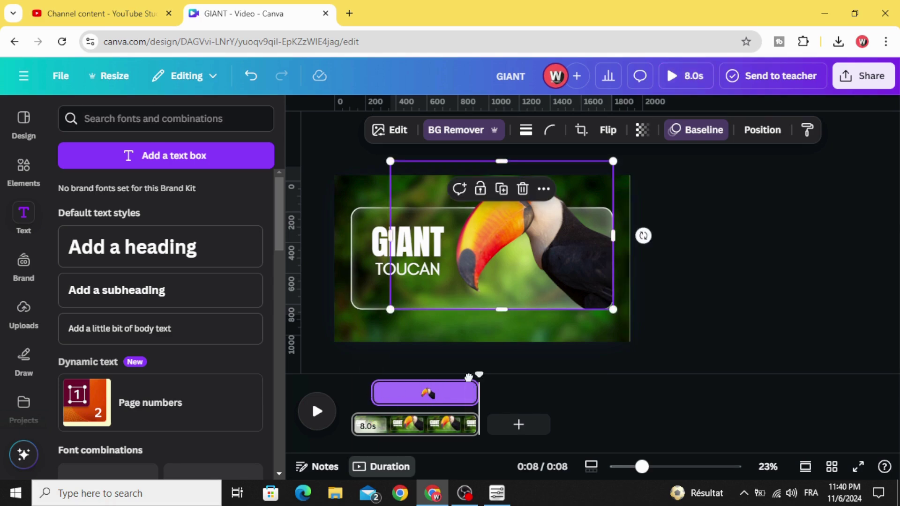
{"action": "left_click_drag", "start_coordinate": [478, 374], "coordinate": [351, 374]}
{"action": "left_click", "coordinate": [328, 415]}
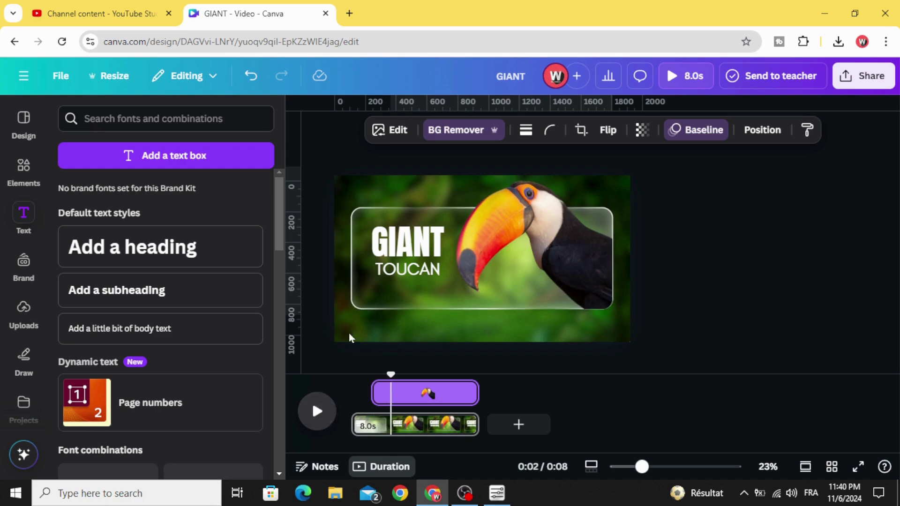
- Delay GIANT's timing bar after the toucan, then TOUCAN's later, trimming it to about 5.4 s
{"action": "left_click", "coordinate": [399, 241]}
{"action": "left_click_drag", "start_coordinate": [356, 367], "coordinate": [384, 368]}
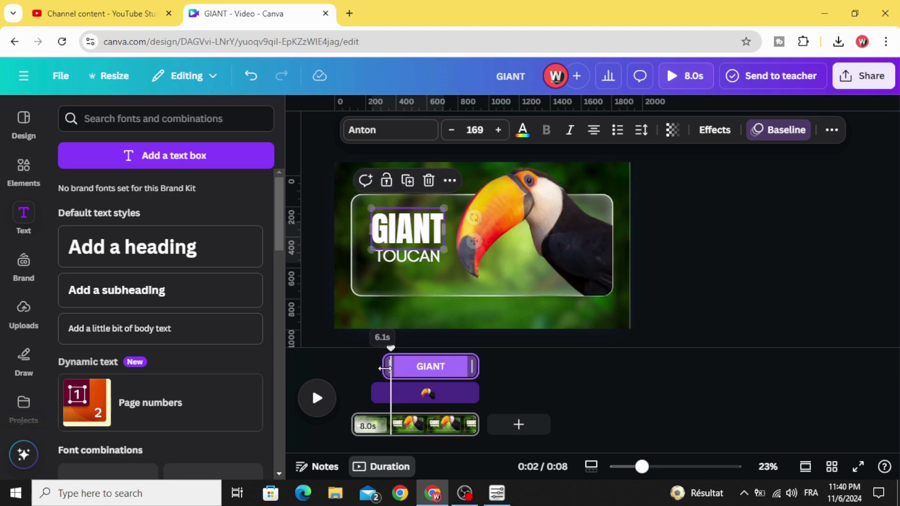
{"action": "left_click", "coordinate": [406, 263]}
{"action": "mouse_move", "coordinate": [355, 340]}
{"action": "left_mouse_down"}
{"action": "mouse_move", "coordinate": [397, 341]}
{"action": "mouse_move", "coordinate": [382, 323]}
{"action": "mouse_move", "coordinate": [351, 334]}
{"action": "left_mouse_up"}
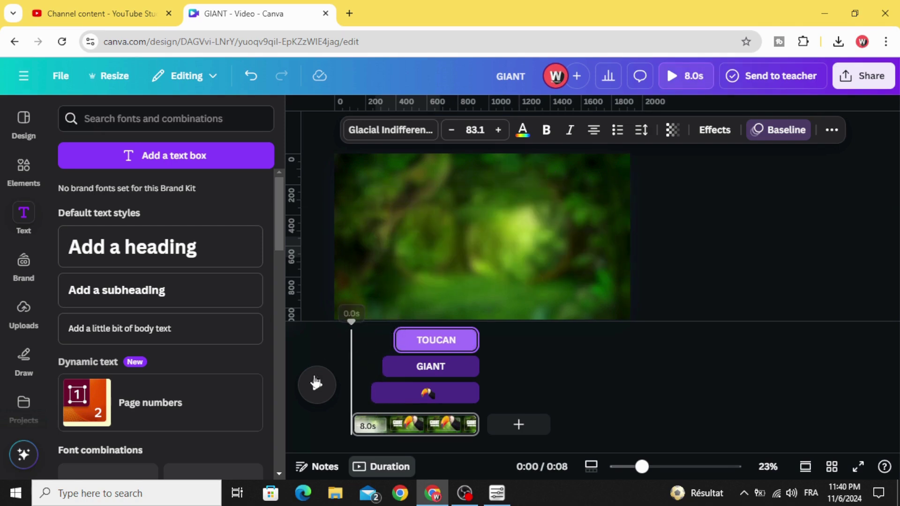
- Play the 8-second video from the start, with panel and toucan showing before the titles
{"action": "left_click", "coordinate": [321, 383]}
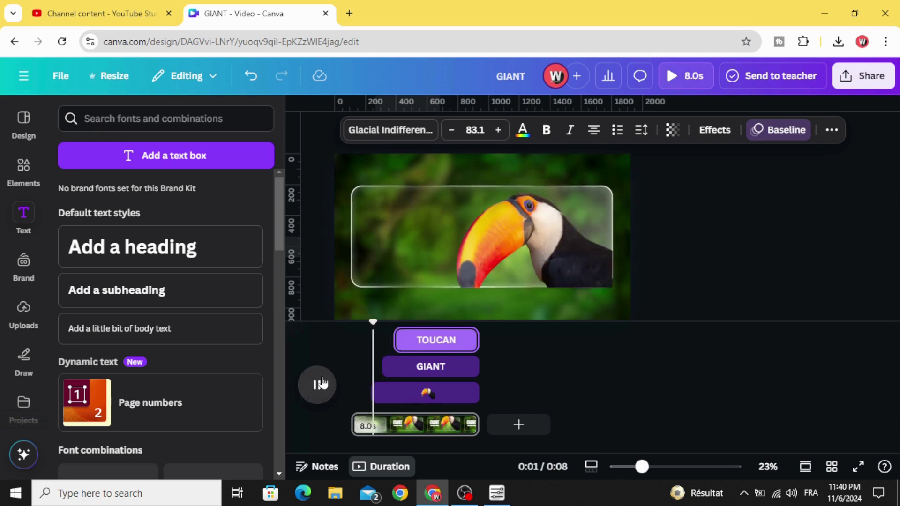